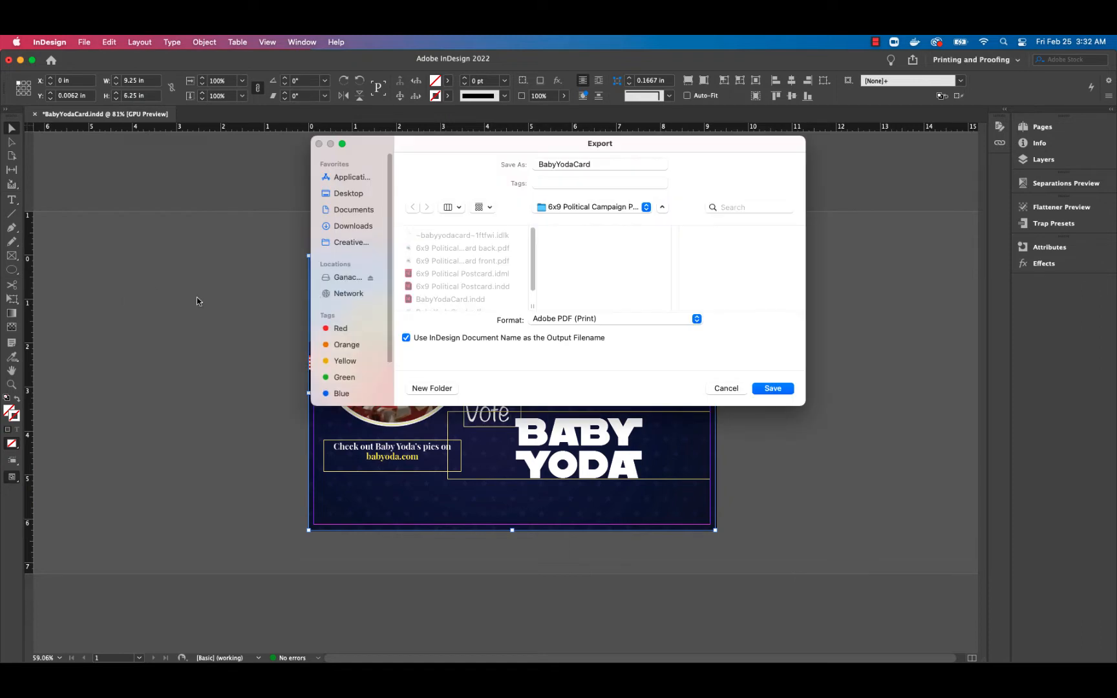
Replace the existing BabyYodaCard PDF with a new export, using the High Quality Print preset and the PDF/X-1a:2003 standard.
{"action": "left_click", "coordinate": [771, 390]}
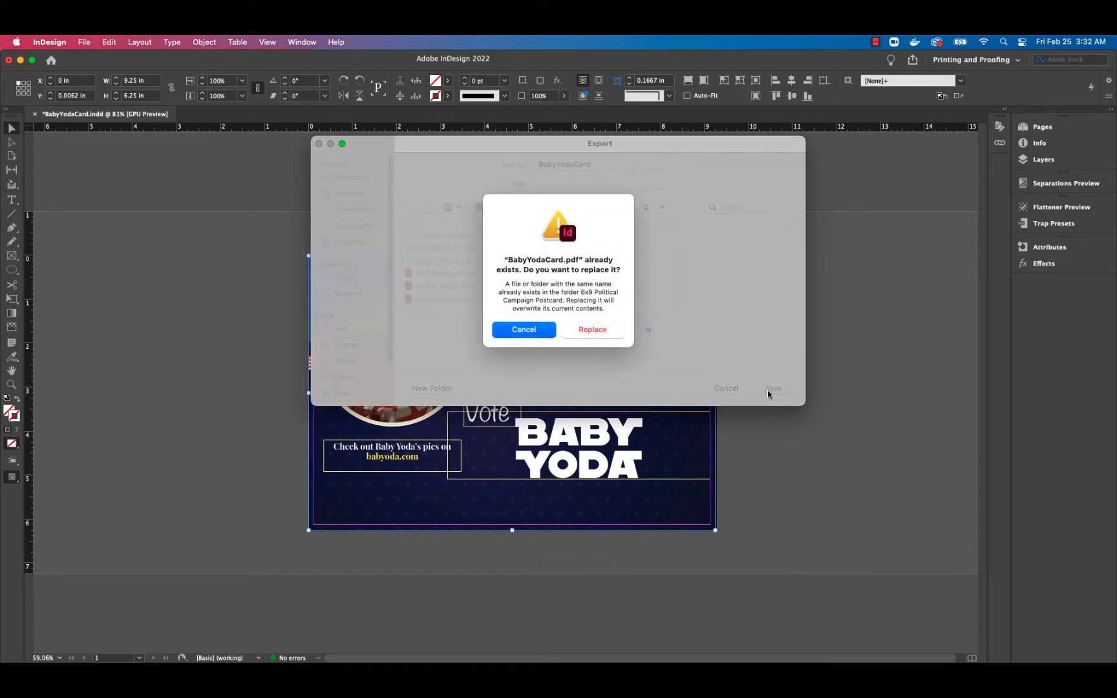
{"action": "left_click", "coordinate": [622, 333]}
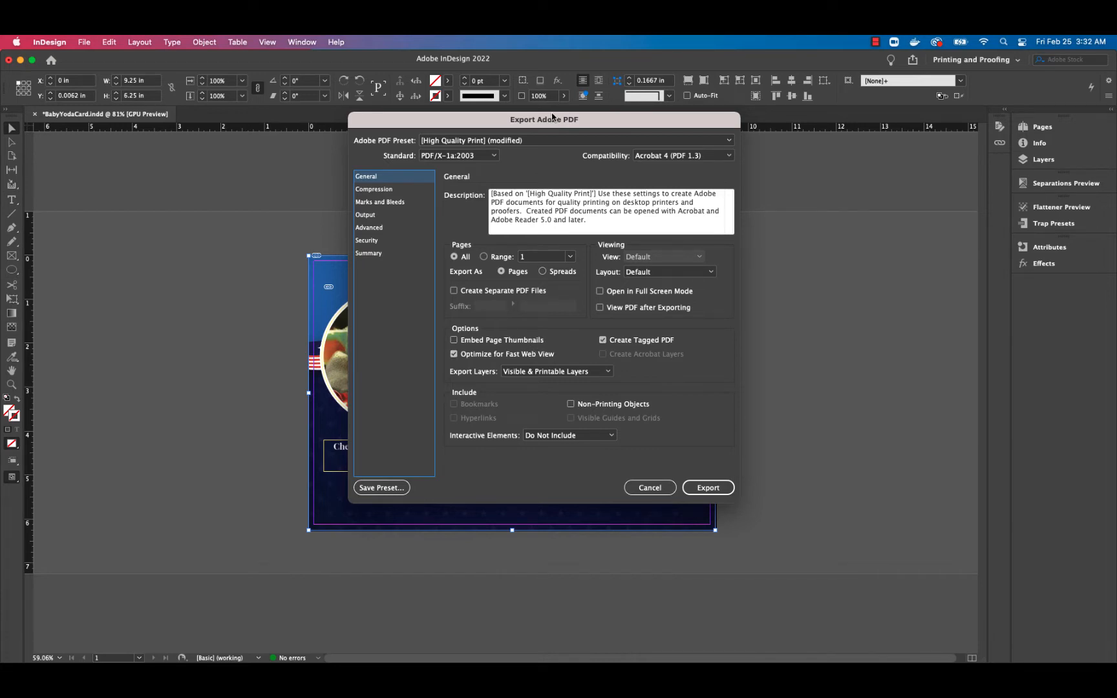
{"action": "left_click", "coordinate": [559, 141]}
{"action": "left_click", "coordinate": [554, 155]}
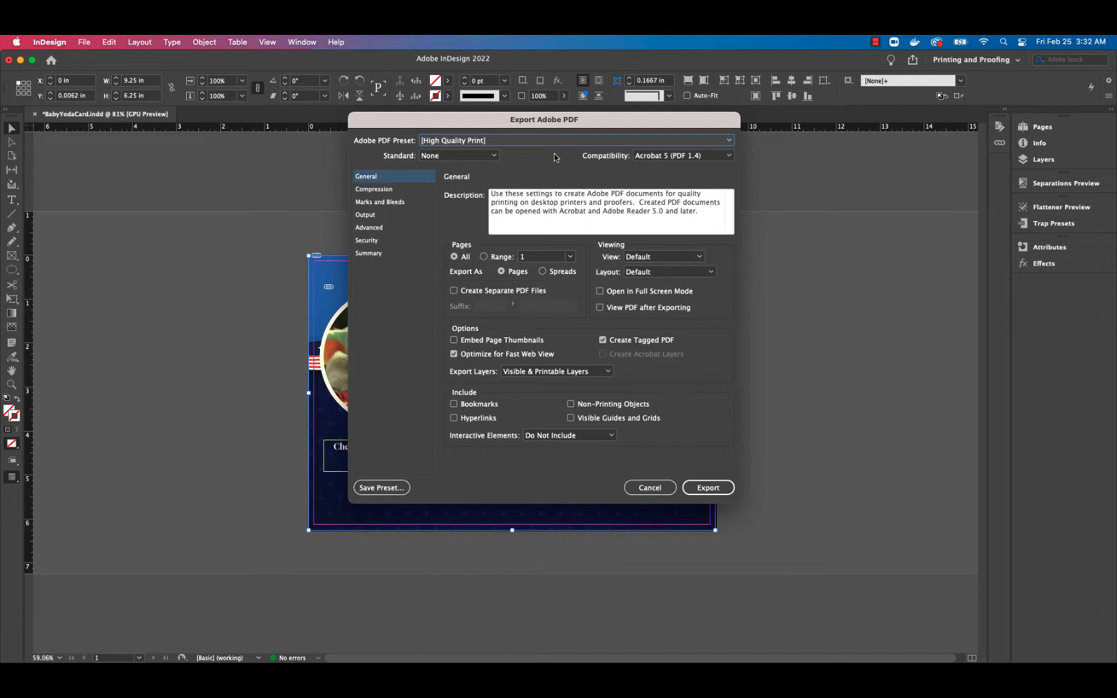
{"action": "left_click", "coordinate": [483, 156]}
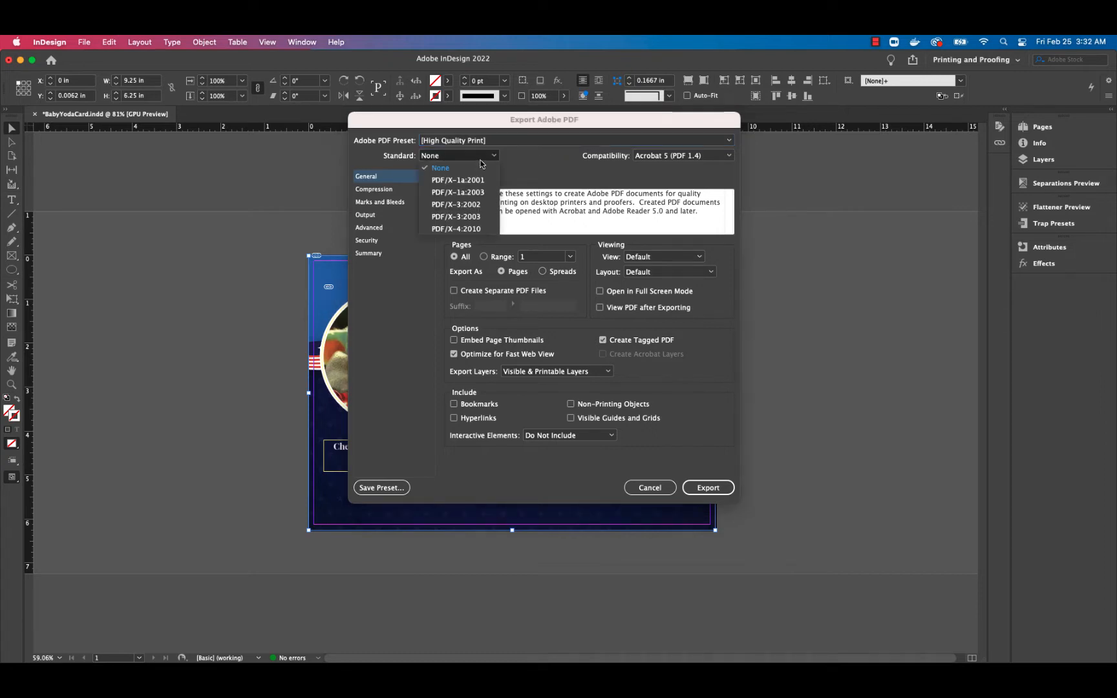
{"action": "left_click", "coordinate": [481, 192]}
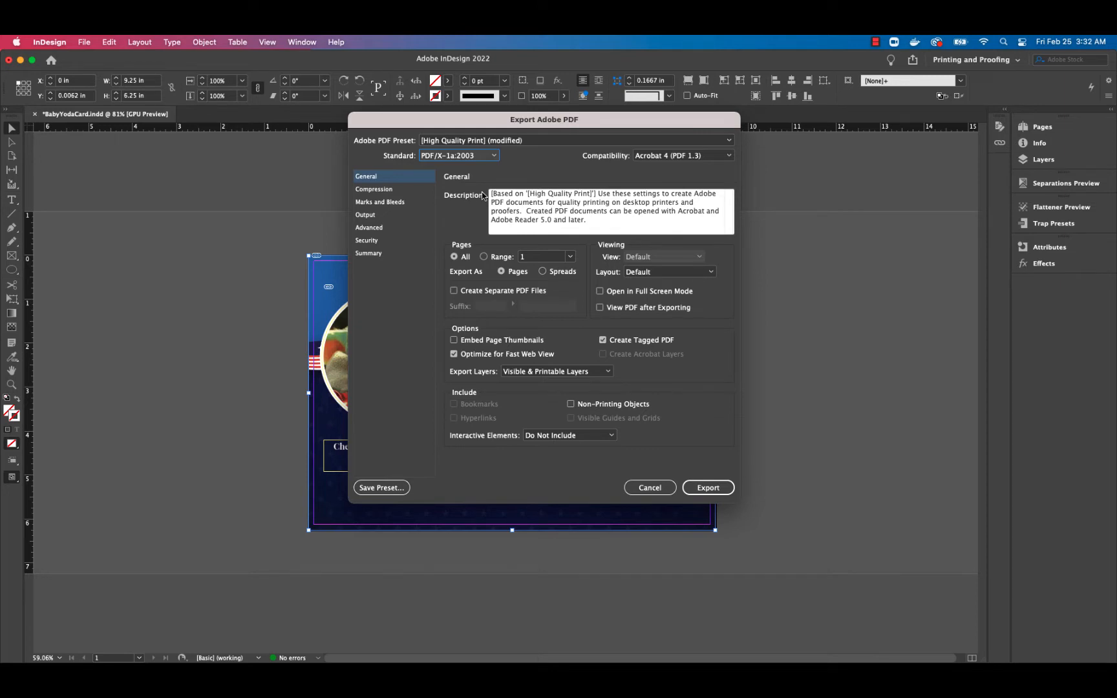
Review the advanced PDF settings, export the postcard and dismiss the background task alert.
{"action": "left_click", "coordinate": [394, 228]}
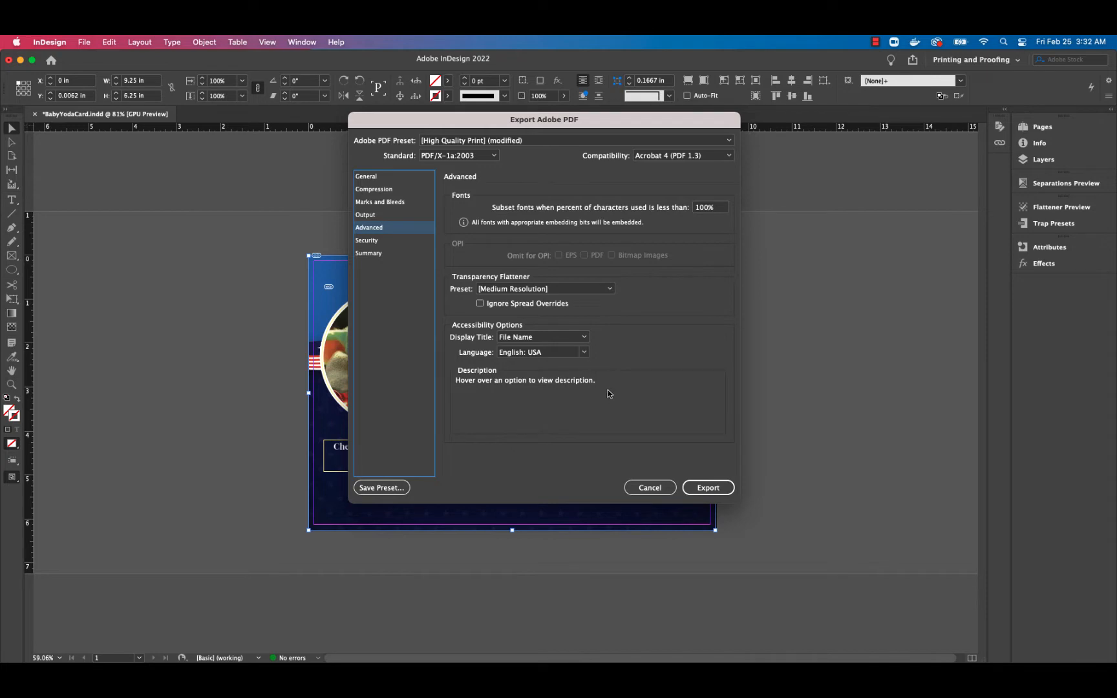
{"action": "left_click", "coordinate": [711, 488]}
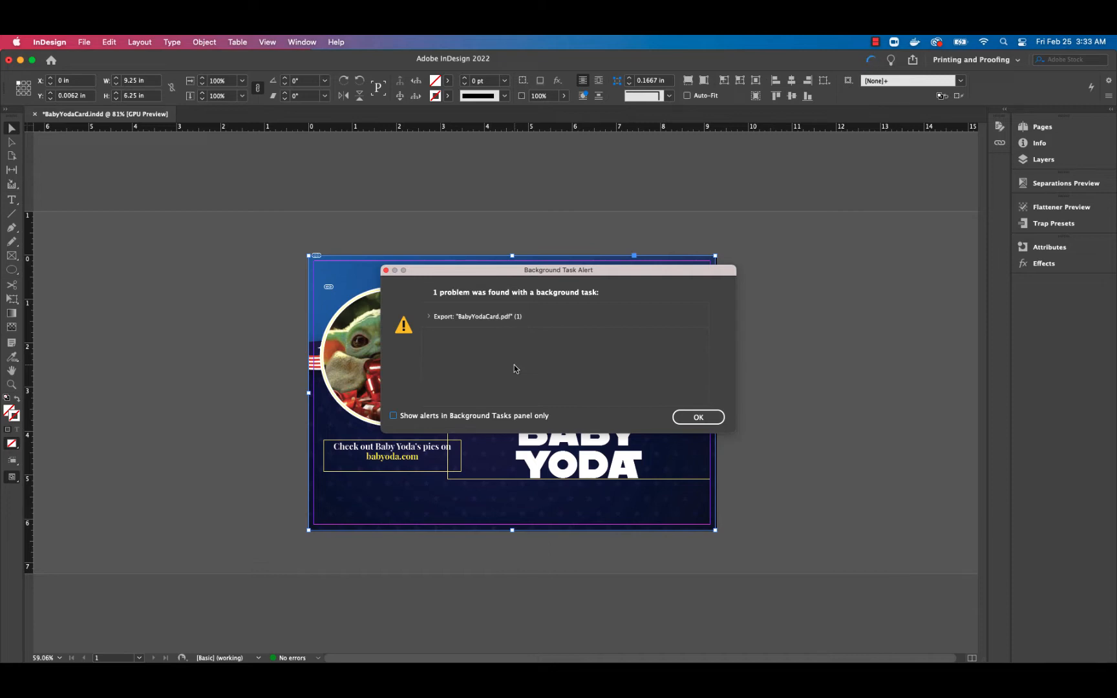
{"action": "left_click", "coordinate": [698, 417]}
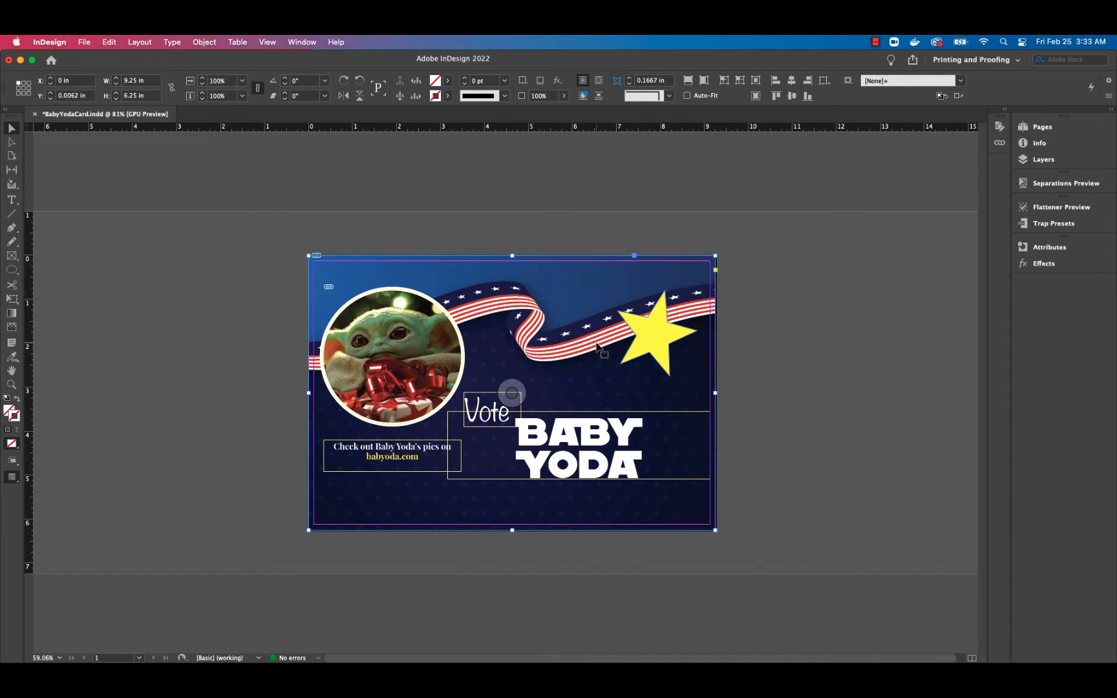
Convert the "BABY YODA" headline text to outlines and return to the Selection tool.
{"action": "left_click", "coordinate": [573, 439]}
{"action": "double_click", "coordinate": [585, 431]}
{"action": "triple_click", "coordinate": [585, 432]}
{"action": "left_click", "coordinate": [555, 430]}
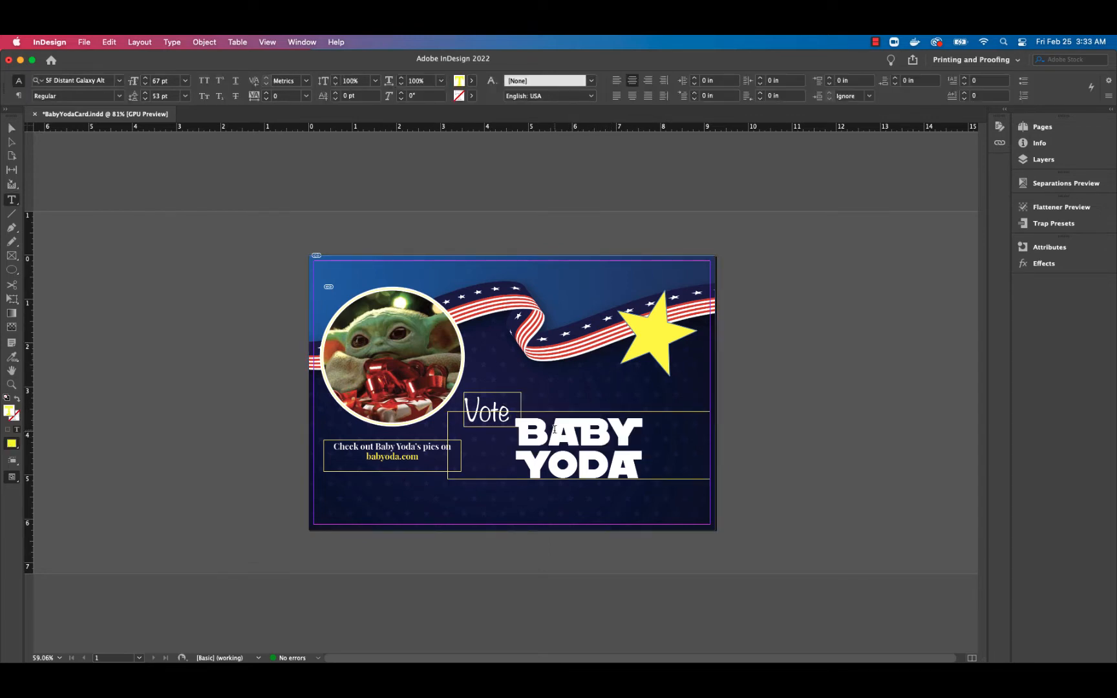
{"action": "left_click_drag", "start_coordinate": [519, 426], "coordinate": [648, 468]}
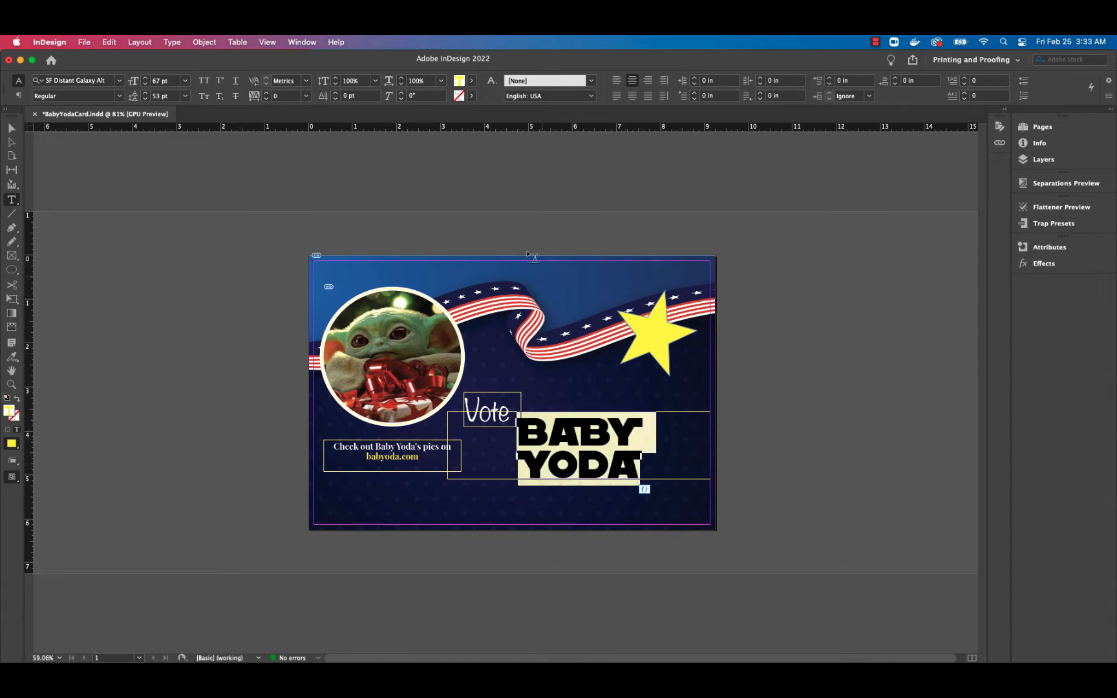
{"action": "left_click", "coordinate": [172, 42]}
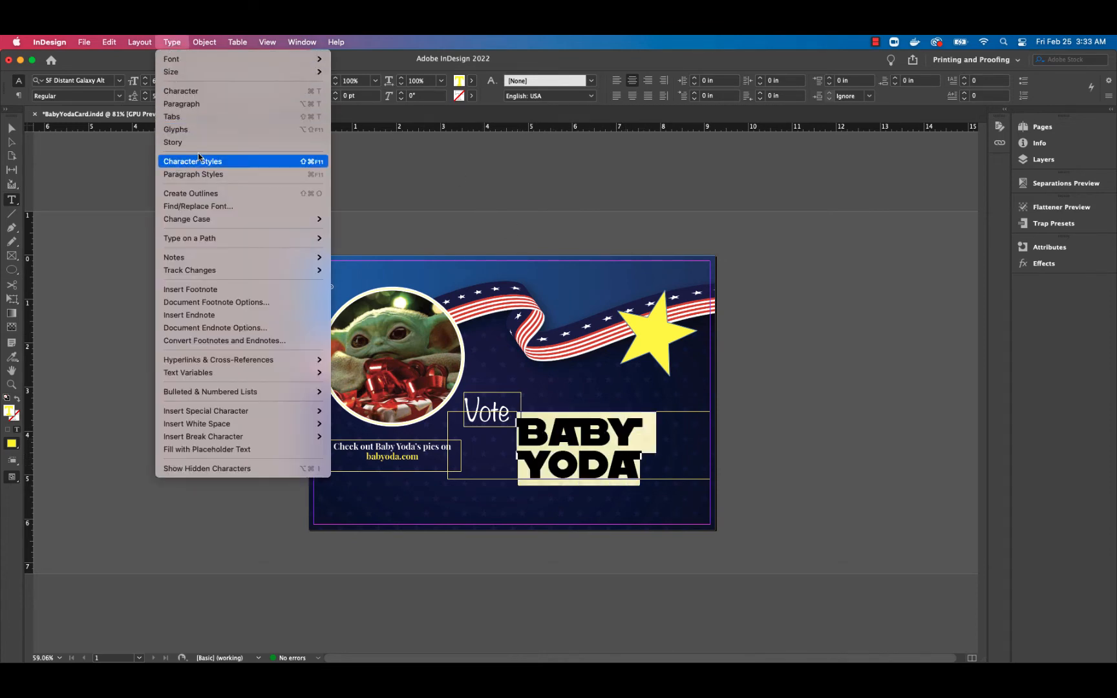
{"action": "left_click", "coordinate": [209, 194]}
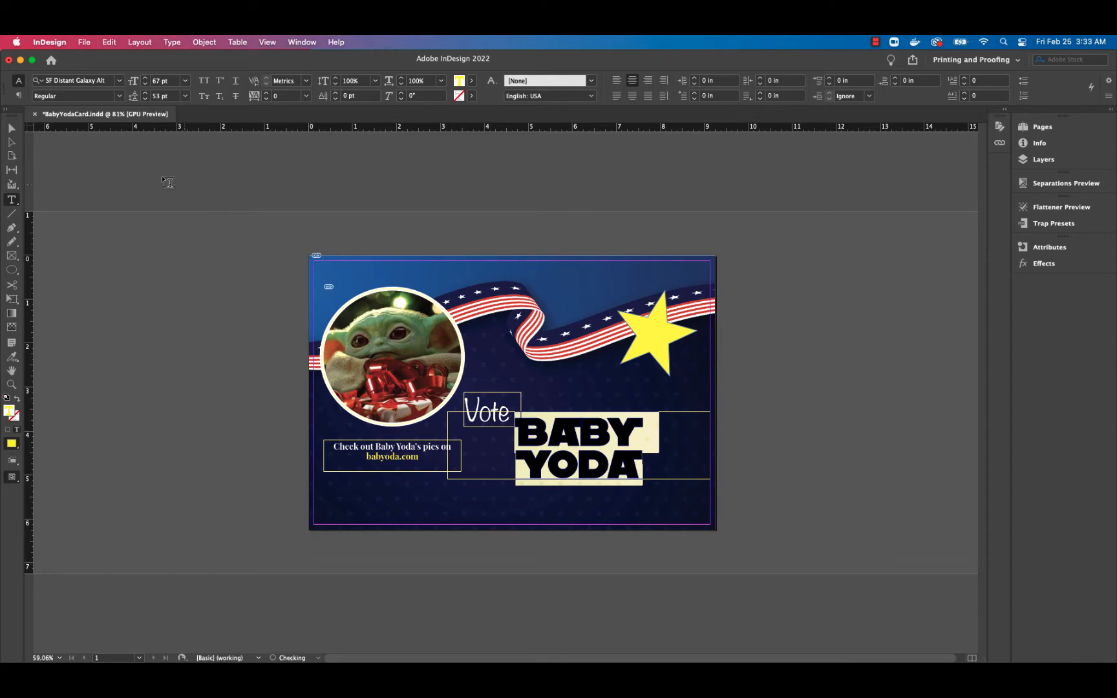
{"action": "left_click", "coordinate": [11, 128]}
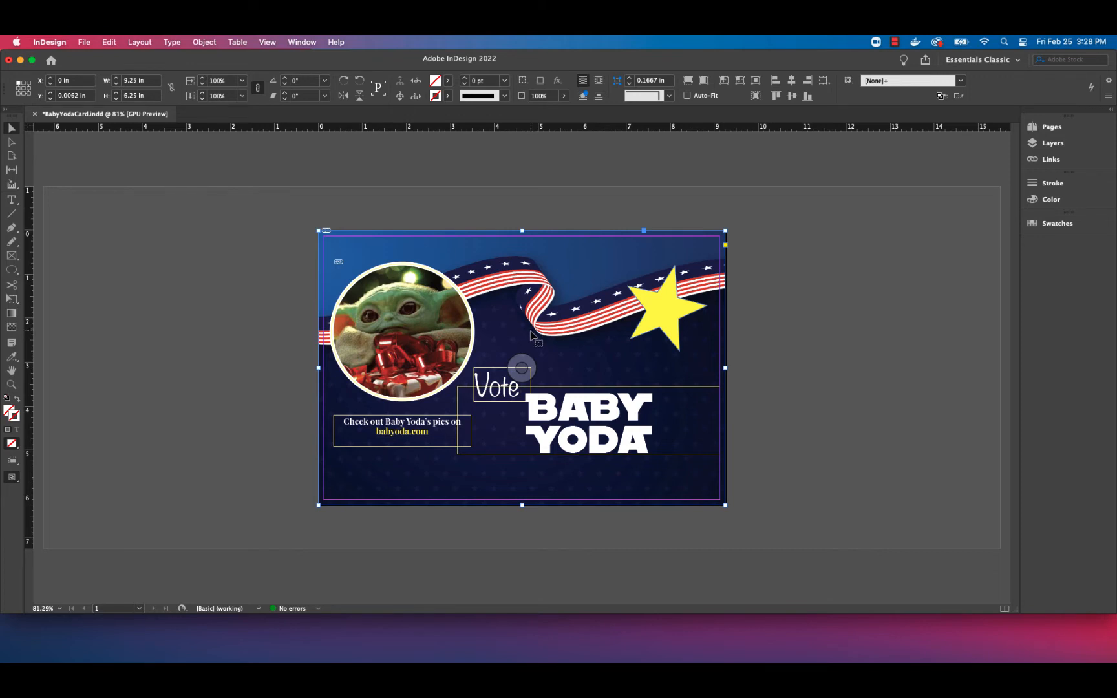
In Photoshop, resample the postcard's Baby Yoda photo to 2 inches wide at a resolution of 300 pixels/inch.
{"action": "left_click", "coordinate": [402, 331]}
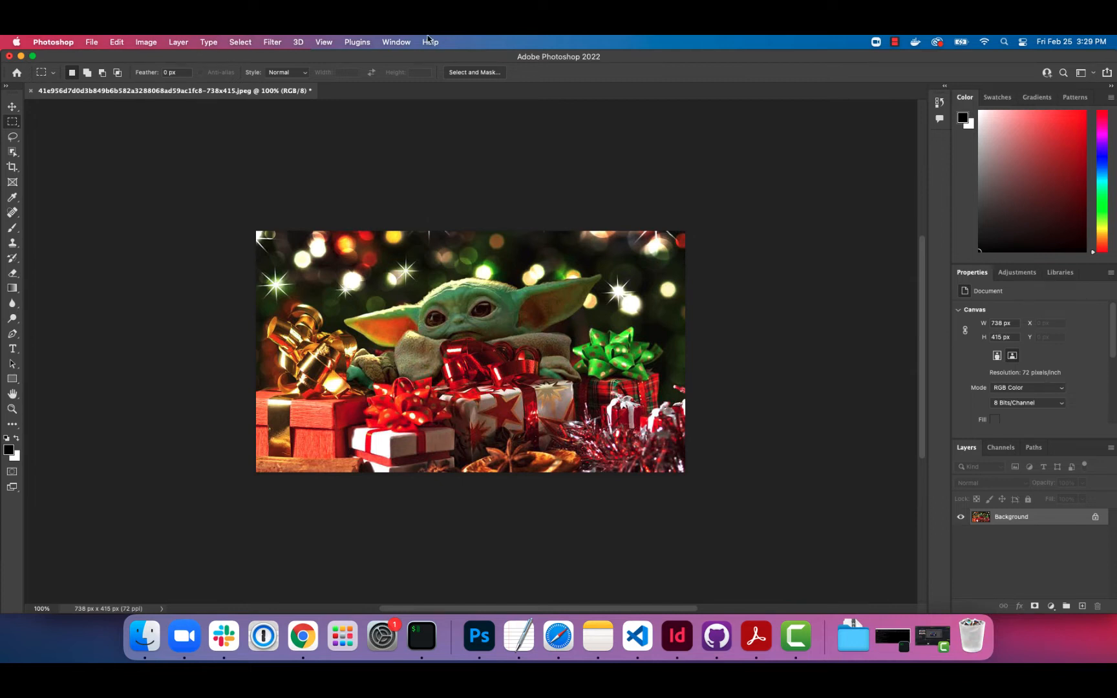
{"action": "left_click", "coordinate": [144, 43]}
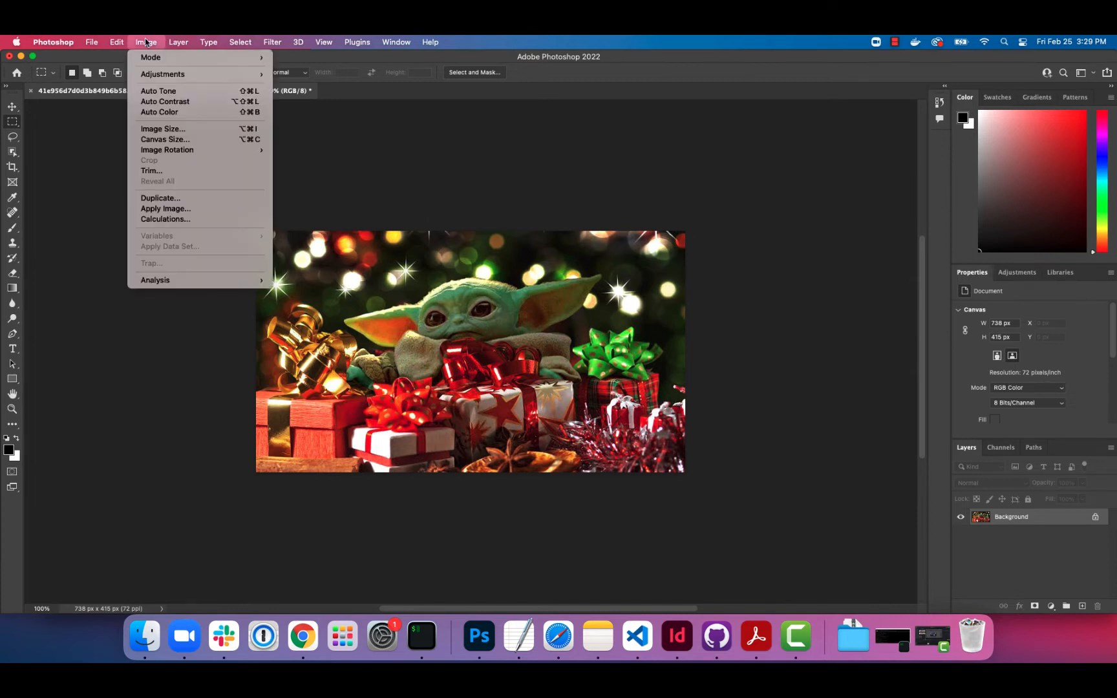
{"action": "left_click", "coordinate": [168, 130]}
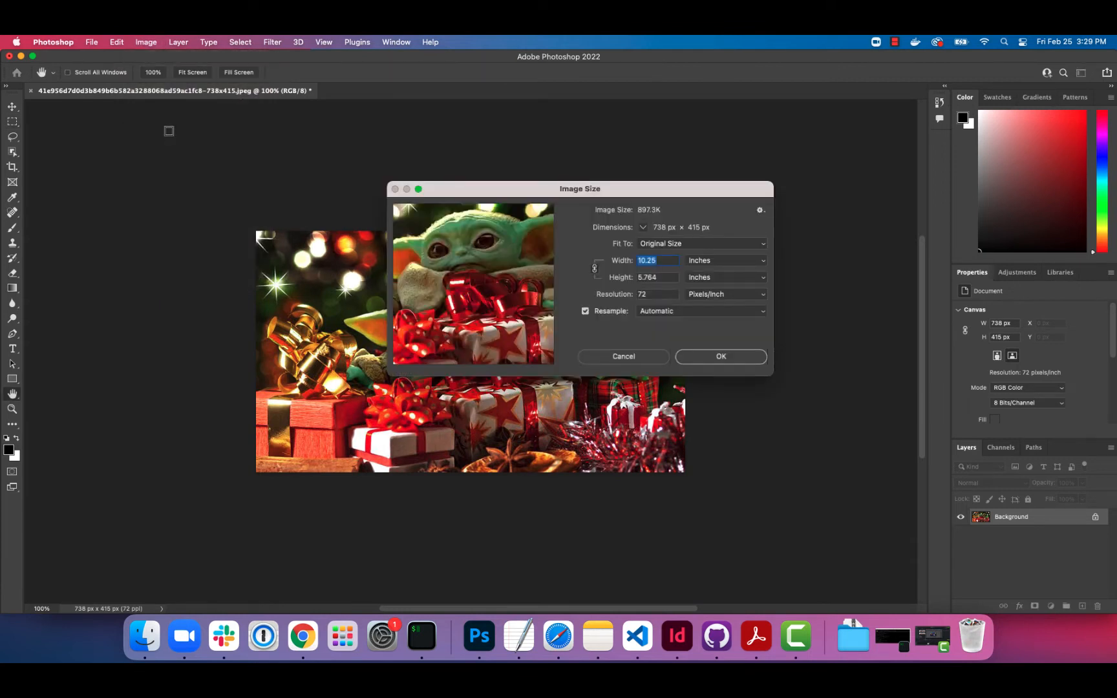
{"action": "double_click", "coordinate": [664, 297]}
{"action": "type", "text": "300"}
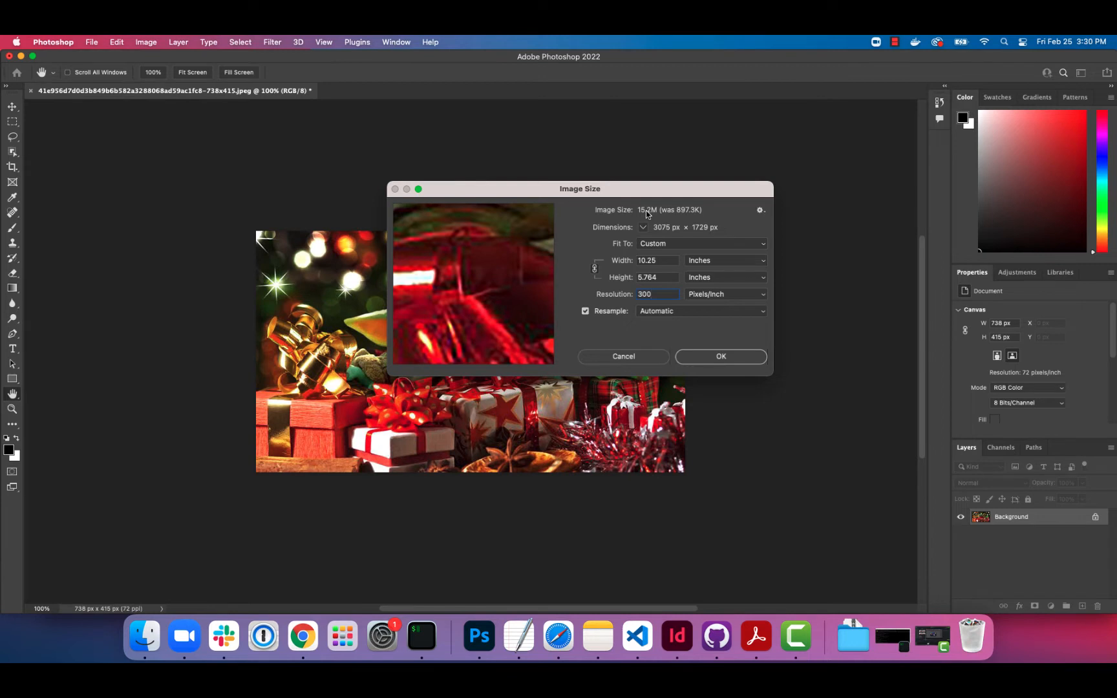
{"action": "left_click", "coordinate": [667, 263]}
{"action": "type", "text": "2"}
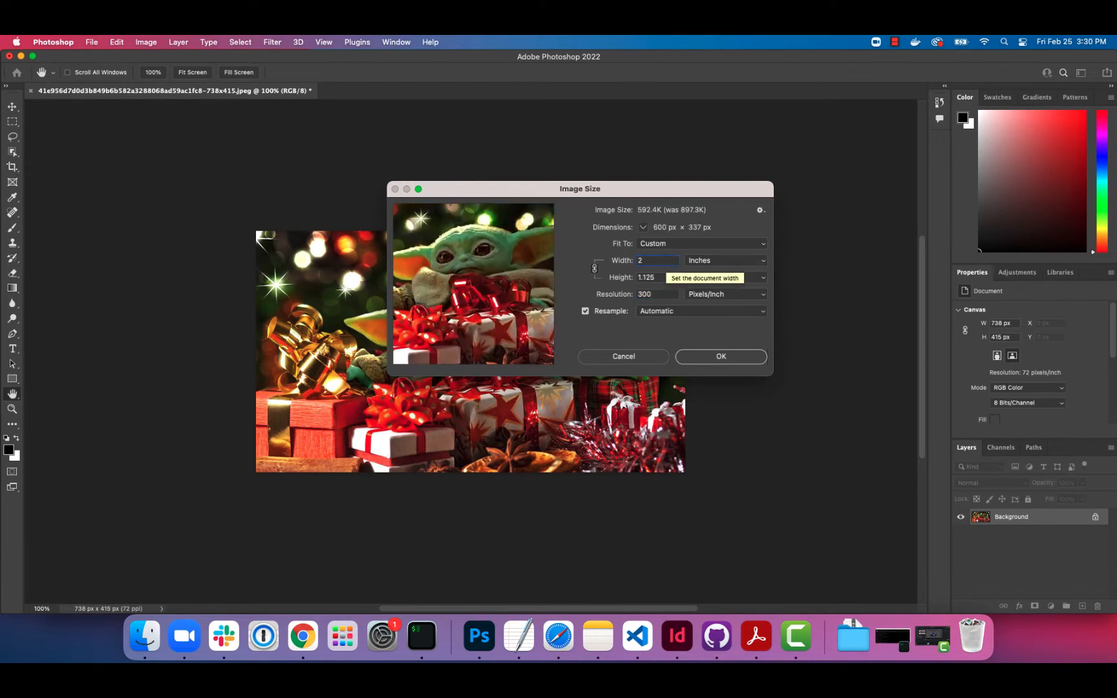
{"action": "left_click", "coordinate": [715, 356]}
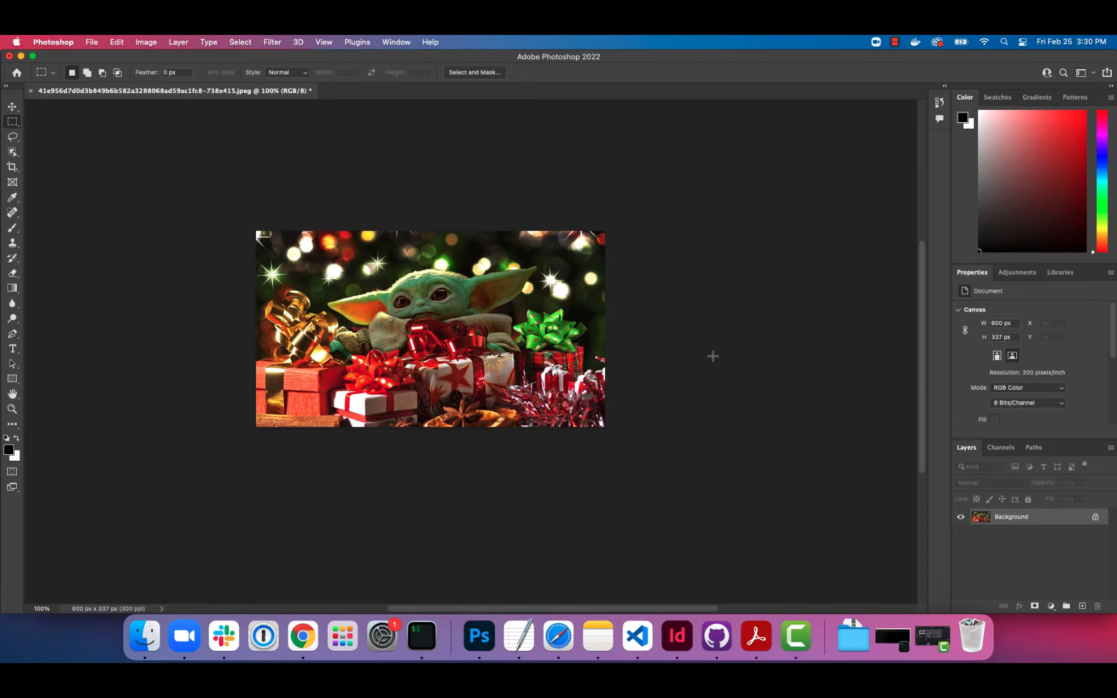
Convert the photo to the Coated GRACoL 2006 (ISO 12647-2:2004) profile and check its color mode.
{"action": "left_click", "coordinate": [119, 43]}
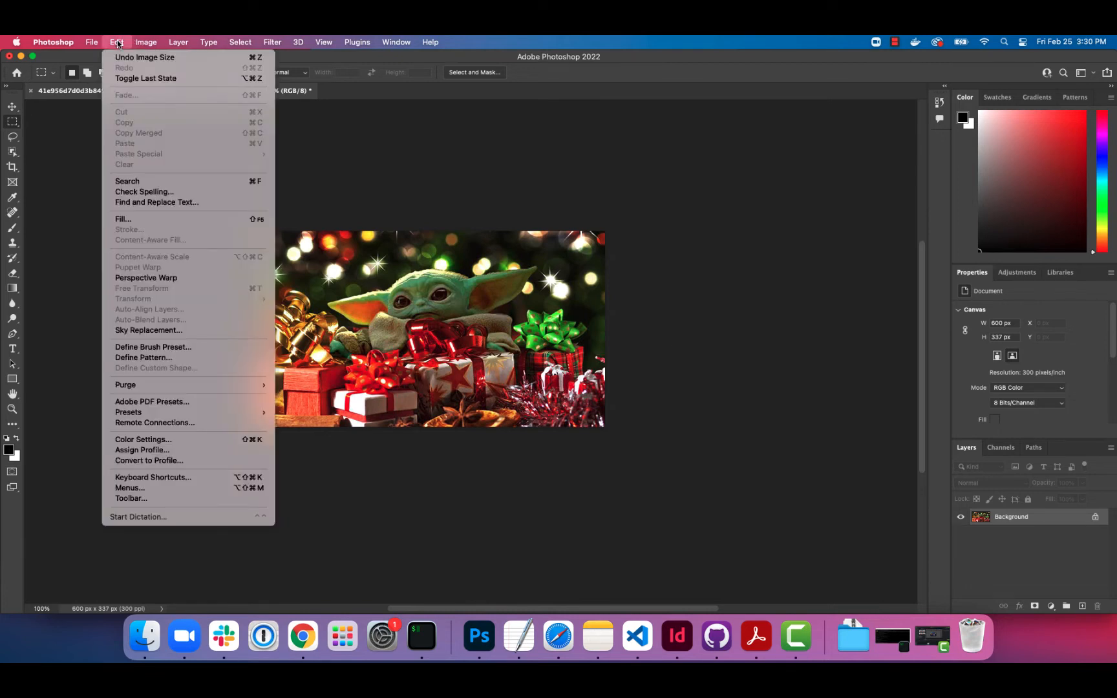
{"action": "left_click", "coordinate": [150, 461]}
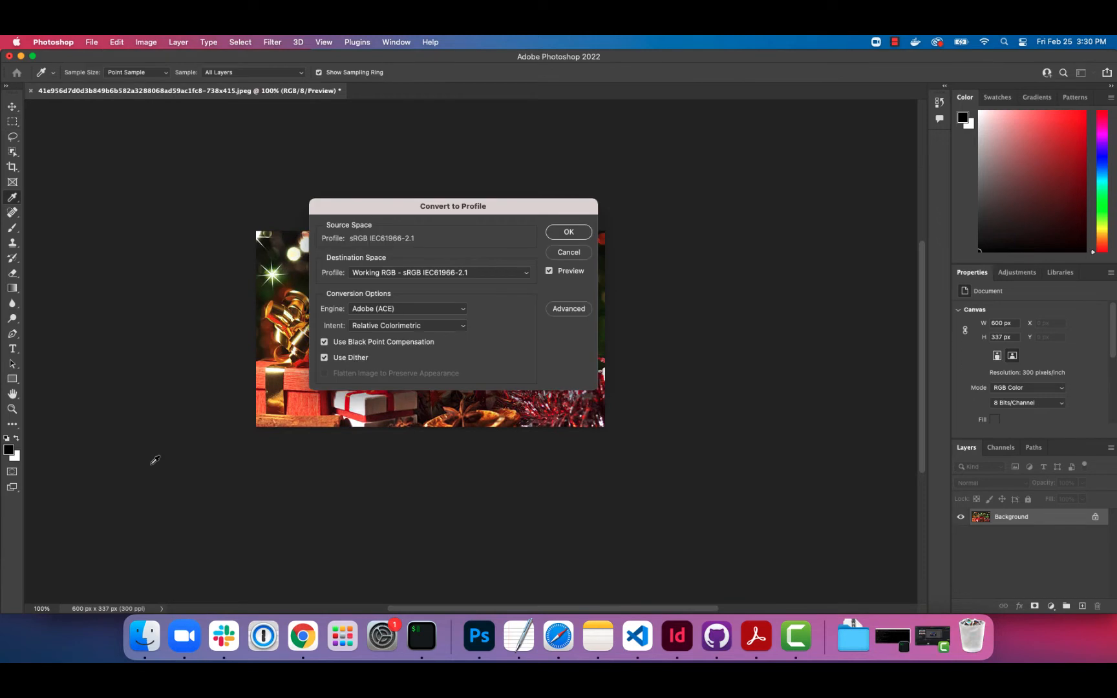
{"action": "left_click", "coordinate": [517, 274]}
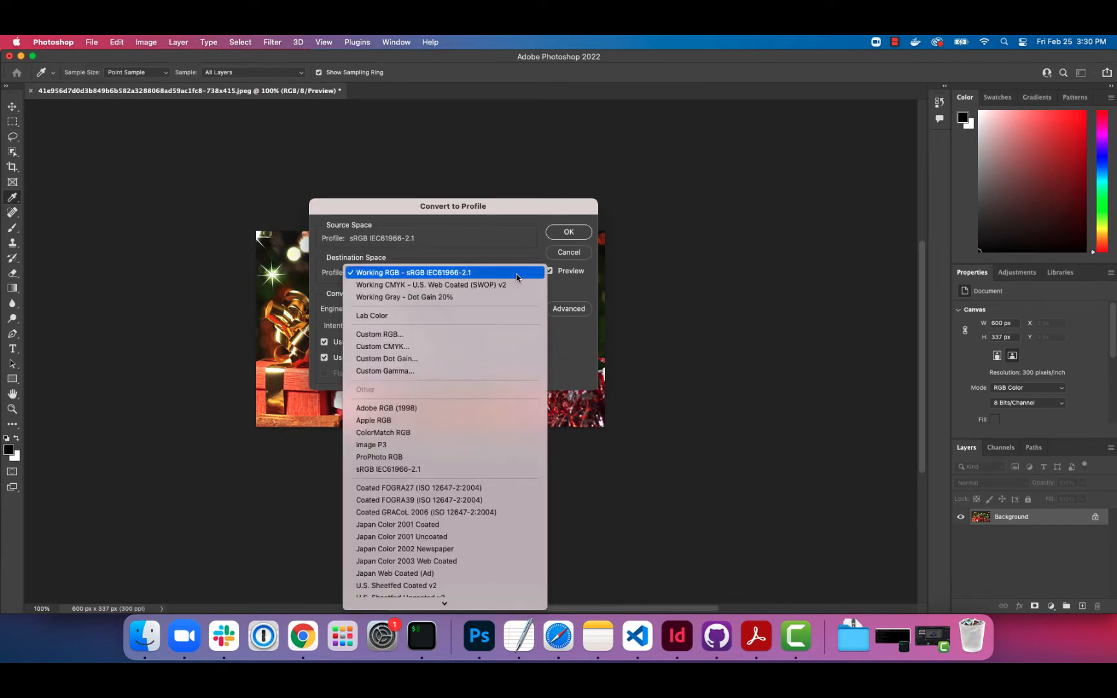
{"action": "left_click", "coordinate": [455, 513]}
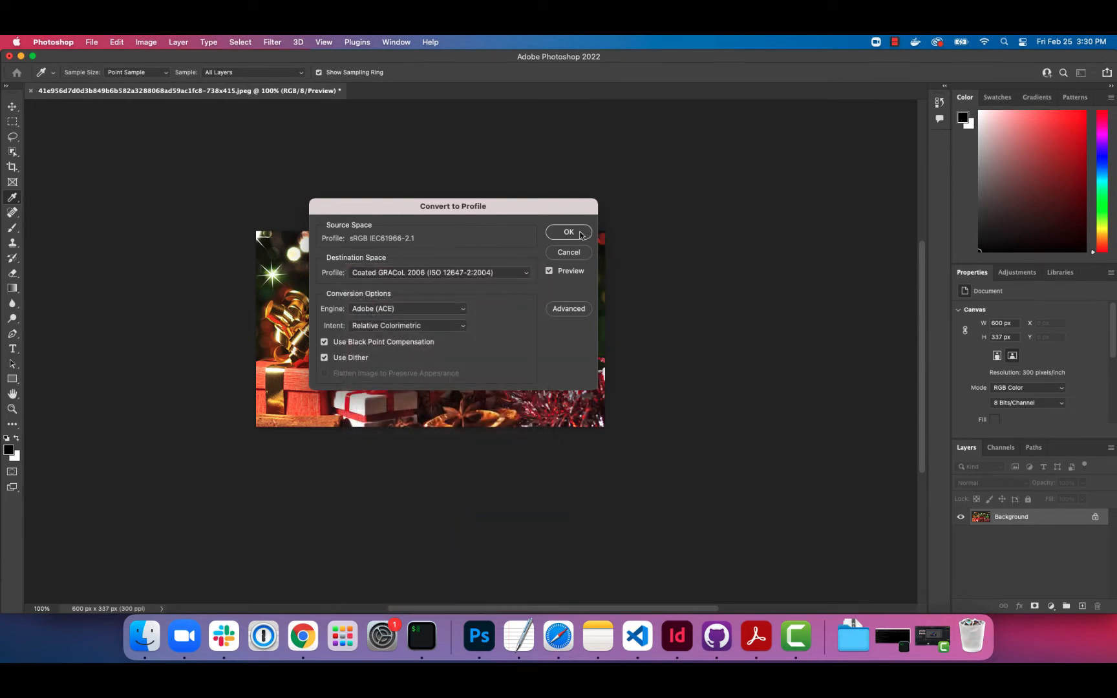
{"action": "left_click", "coordinate": [568, 233]}
{"action": "key", "text": "m"}
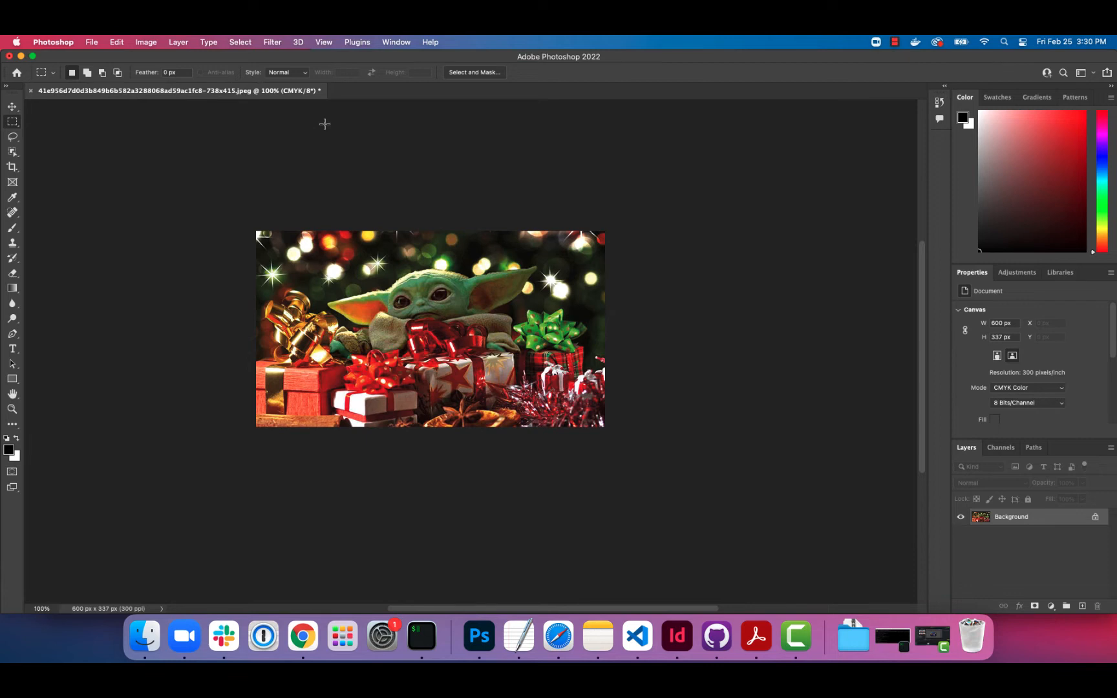
{"action": "left_click", "coordinate": [144, 43]}
{"action": "mouse_move", "coordinate": [153, 59]}
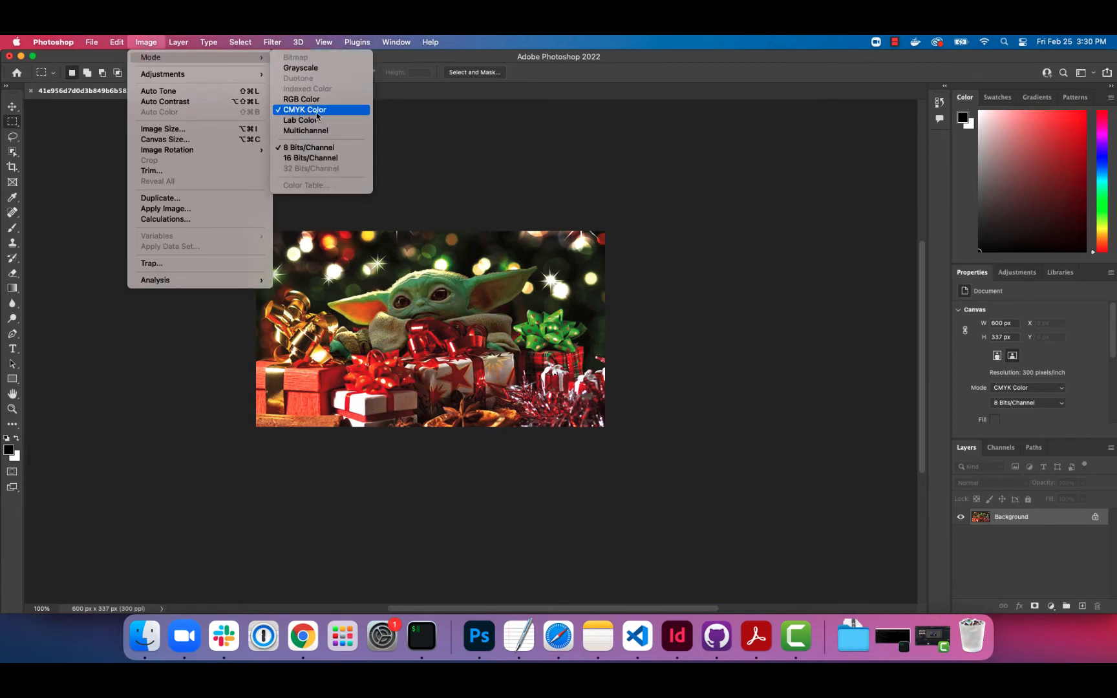
{"action": "left_click", "coordinate": [639, 405]}
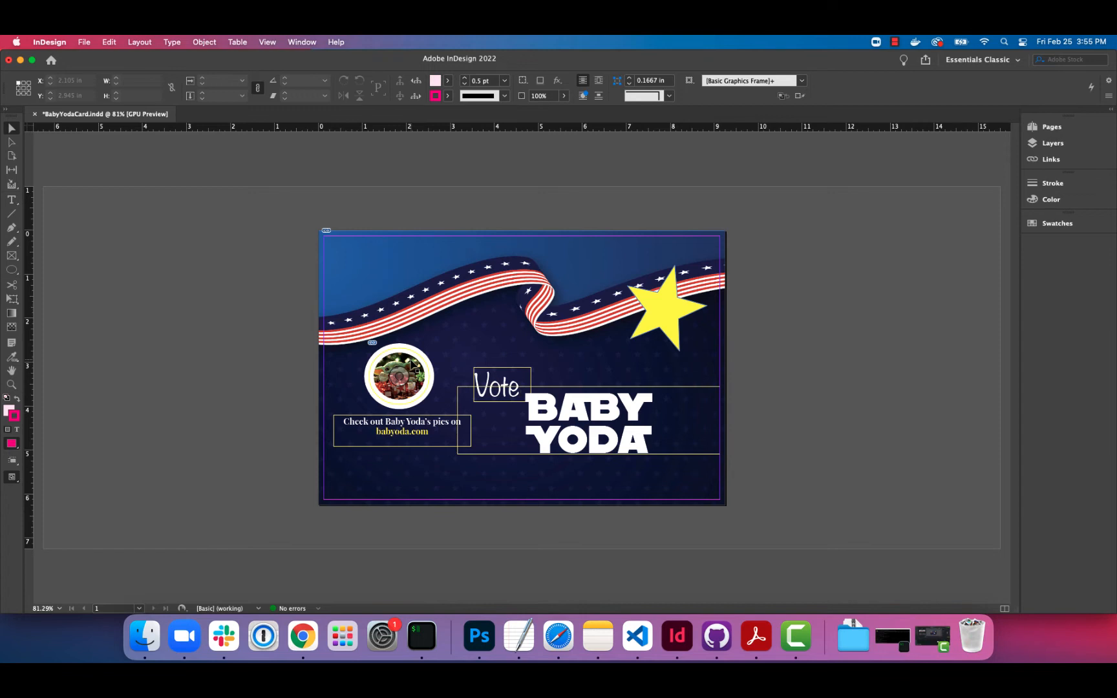
In InDesign, set up a PDF export replacing BabyYodaCard.pdf, with Coated GRACoL 2006 (ISO 12647-2:2004) as the output destination.
{"action": "left_click", "coordinate": [84, 43]}
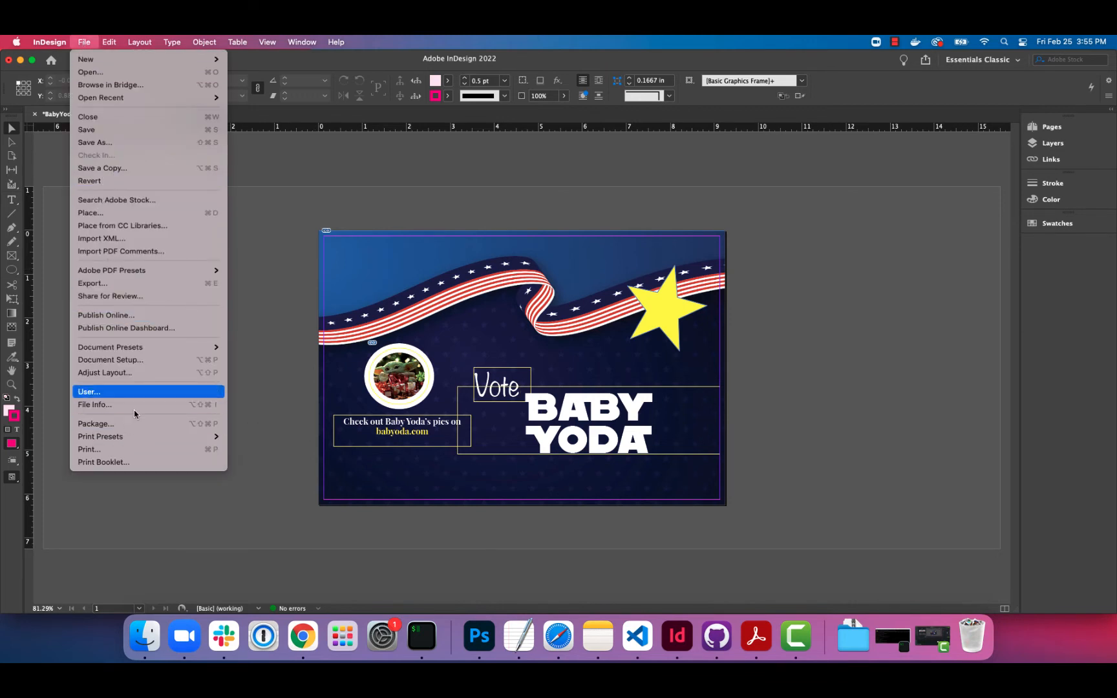
{"action": "left_click", "coordinate": [143, 284]}
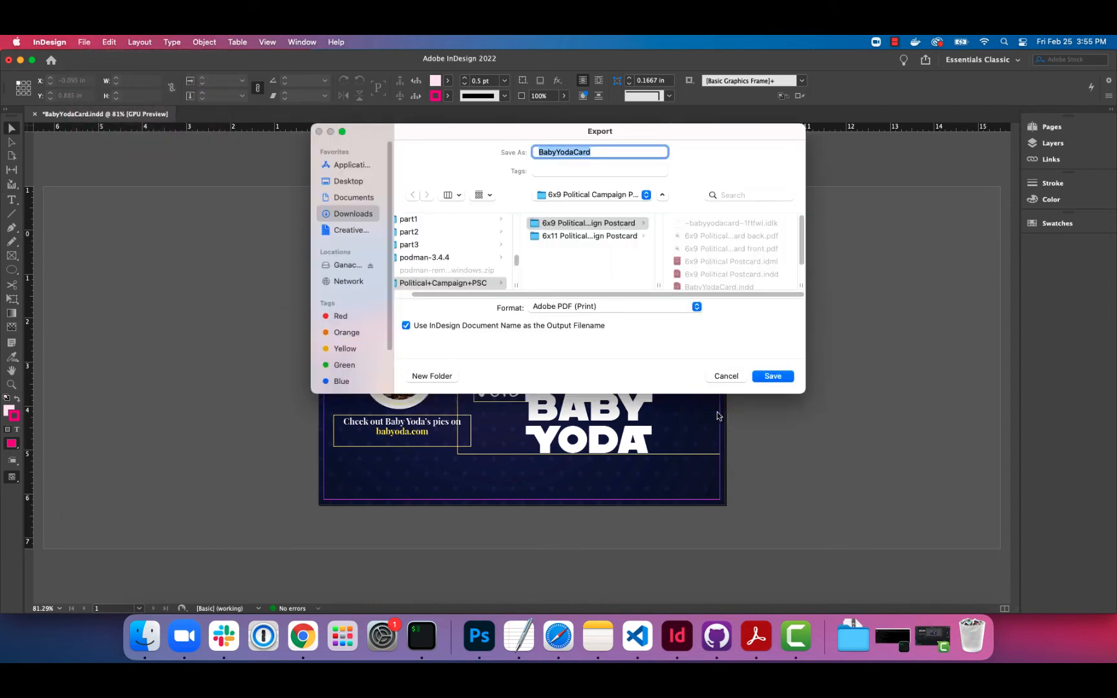
{"action": "left_click", "coordinate": [785, 380]}
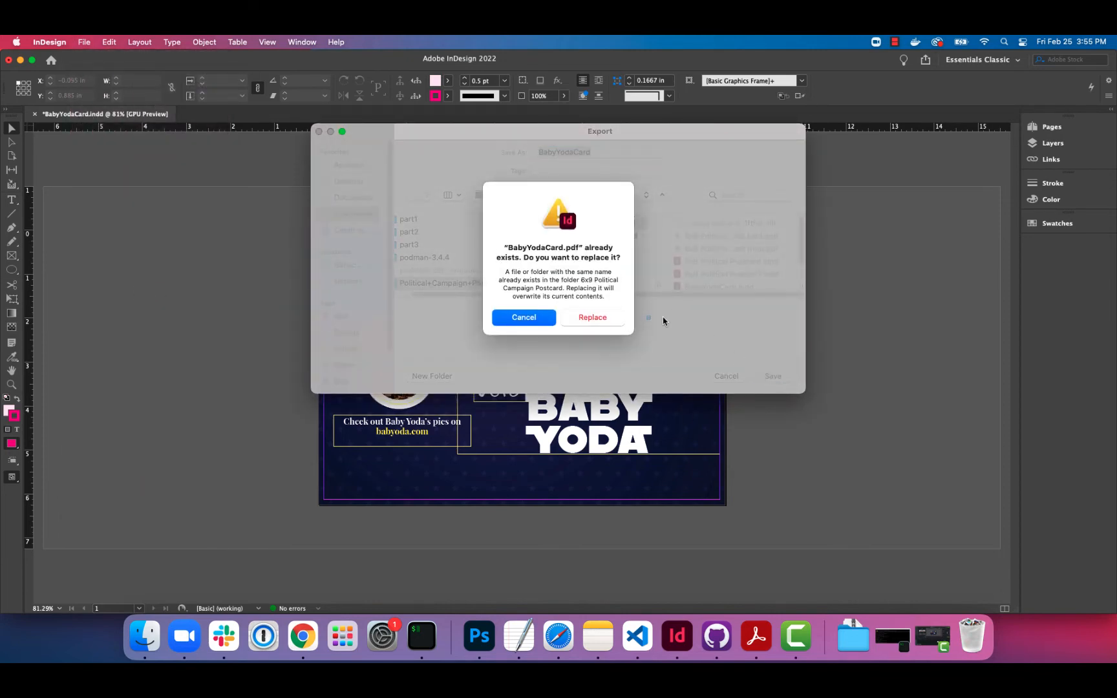
{"action": "left_click", "coordinate": [614, 317]}
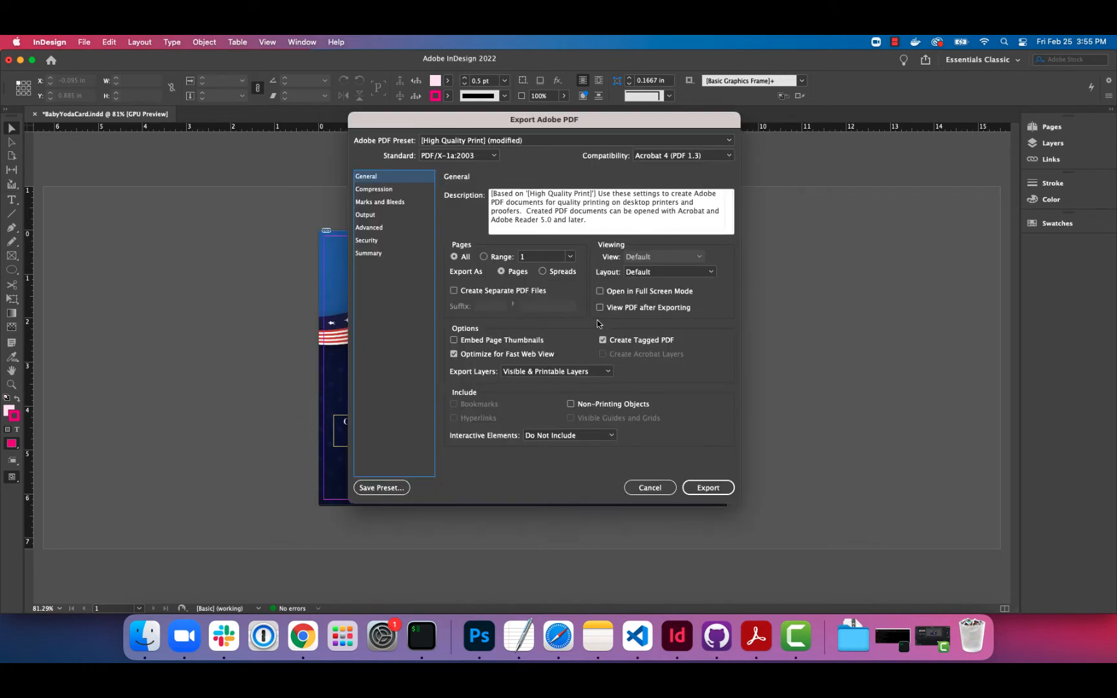
{"action": "left_click", "coordinate": [374, 217]}
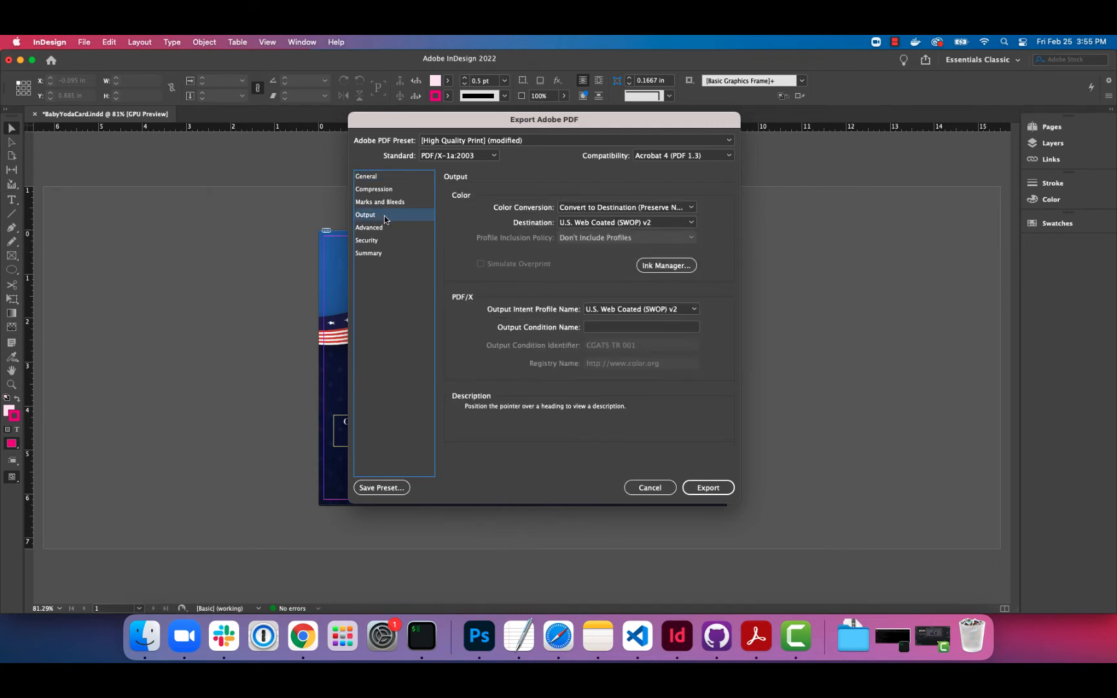
{"action": "left_click", "coordinate": [691, 226]}
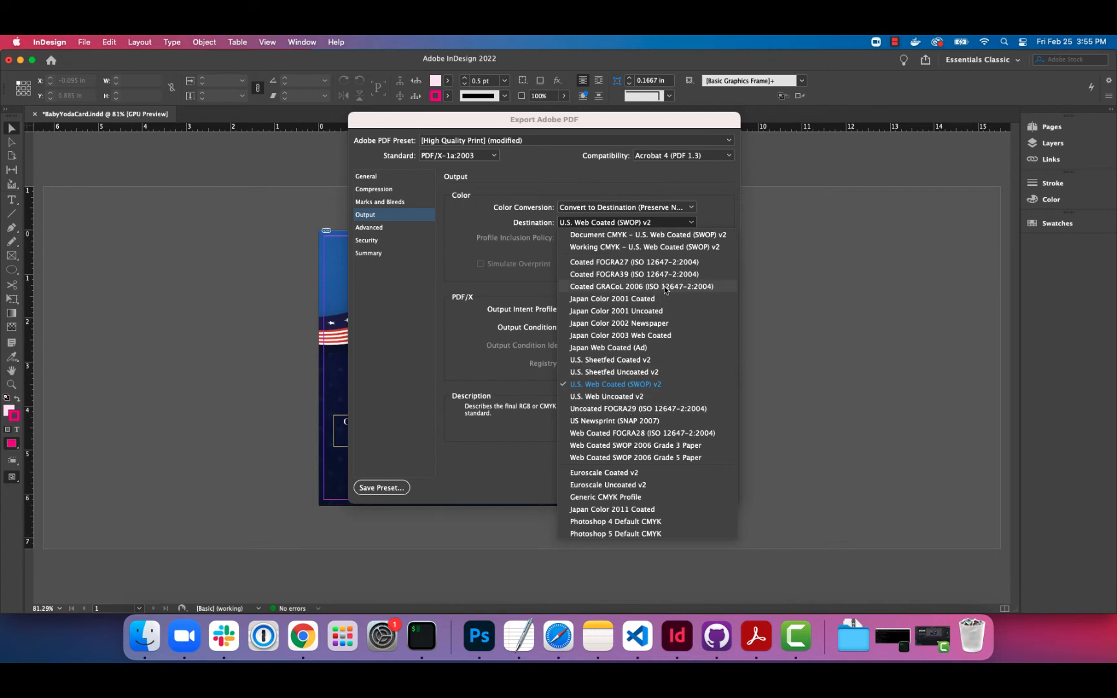
{"action": "left_click", "coordinate": [666, 288]}
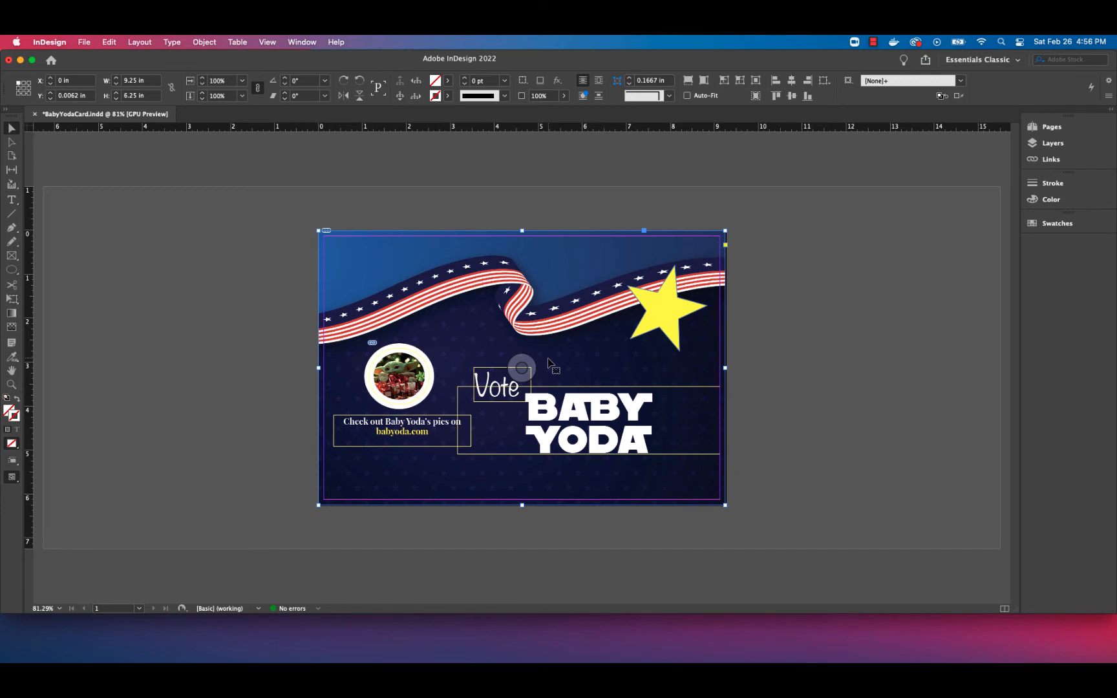
Set up a PDF/X-1a:2003 print export of BabyYodaCard with the High Resolution transparency flattener preset and spread overrides ignored.
{"action": "left_click", "coordinate": [87, 42]}
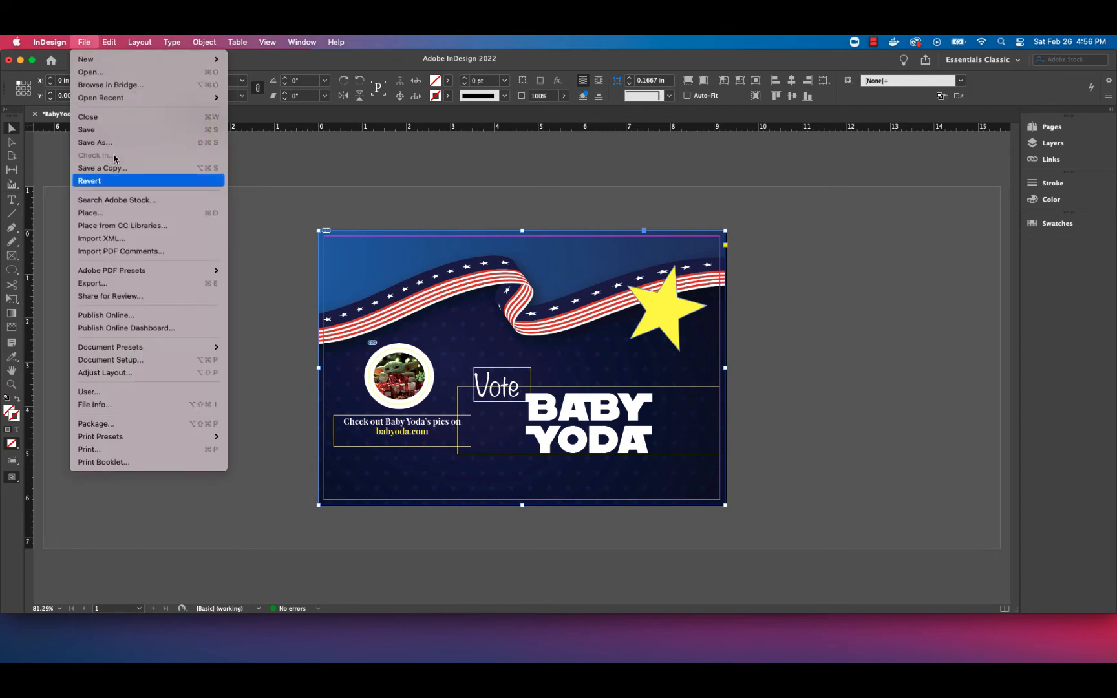
{"action": "left_click", "coordinate": [132, 289]}
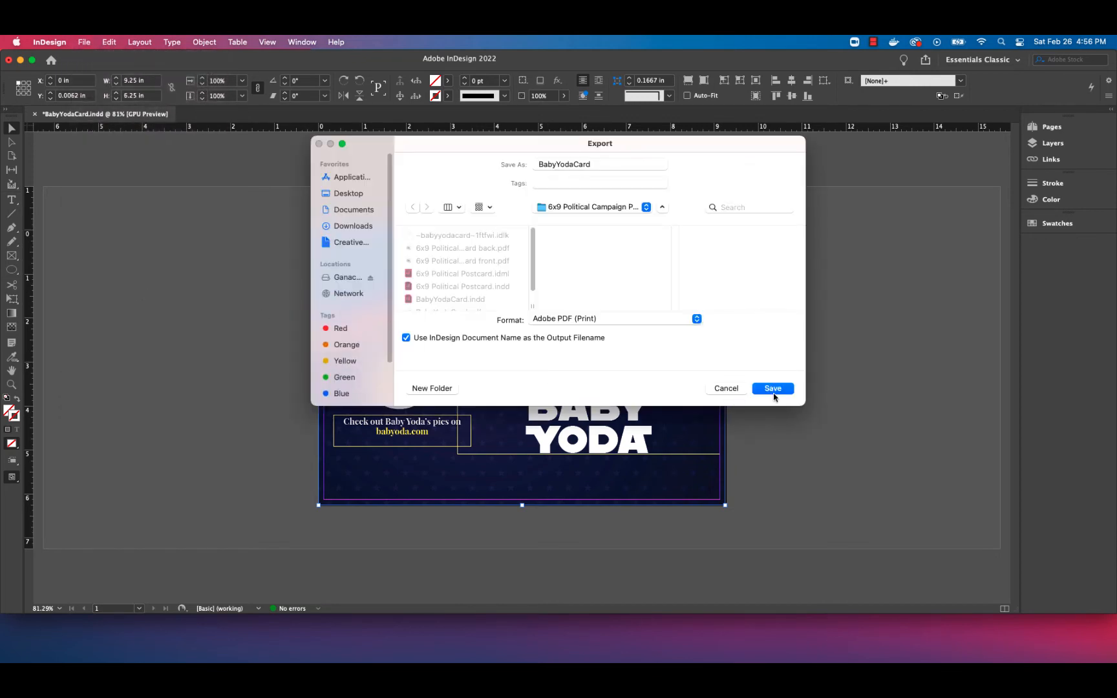
{"action": "left_click", "coordinate": [773, 390]}
{"action": "left_click", "coordinate": [605, 331]}
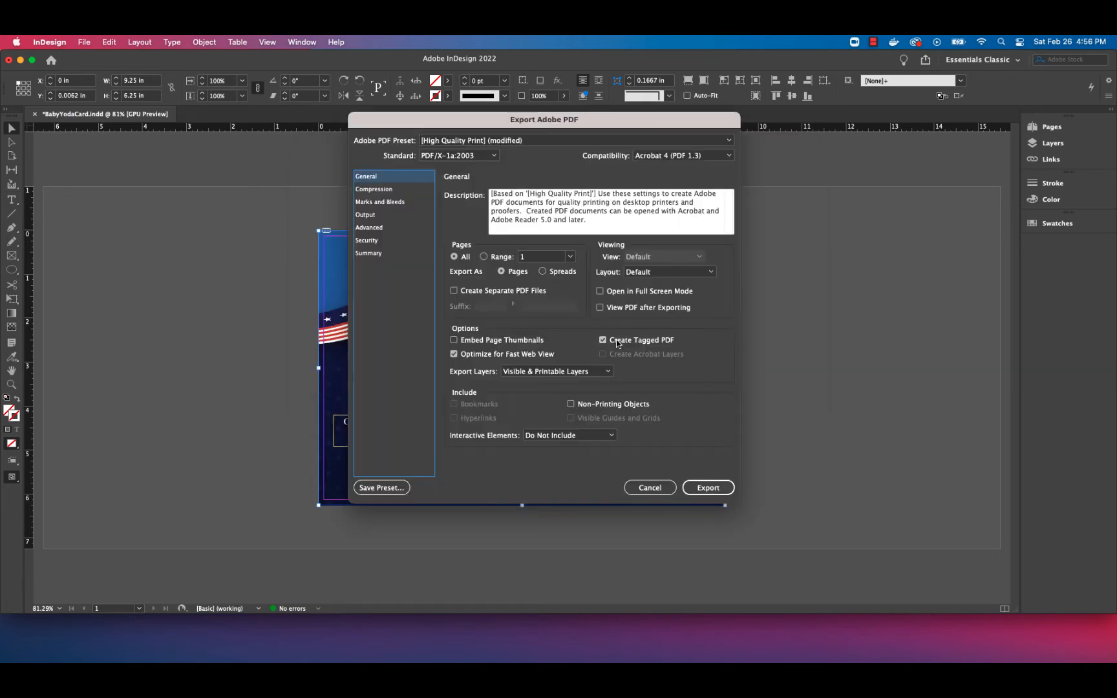
{"action": "left_click", "coordinate": [379, 229]}
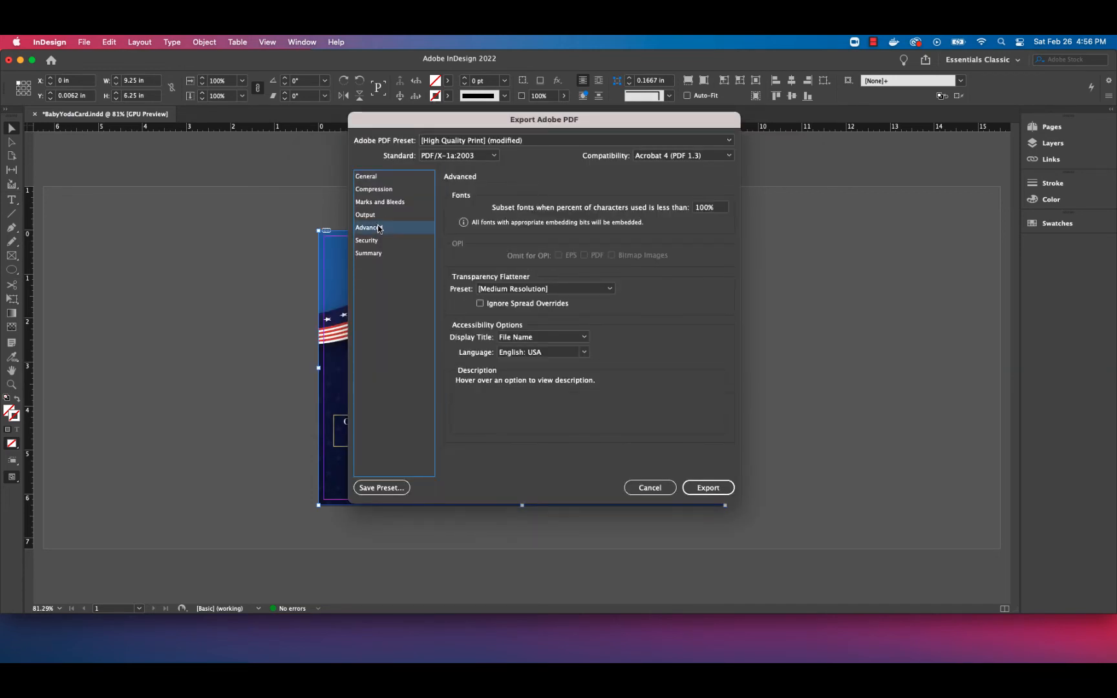
{"action": "left_click", "coordinate": [601, 289]}
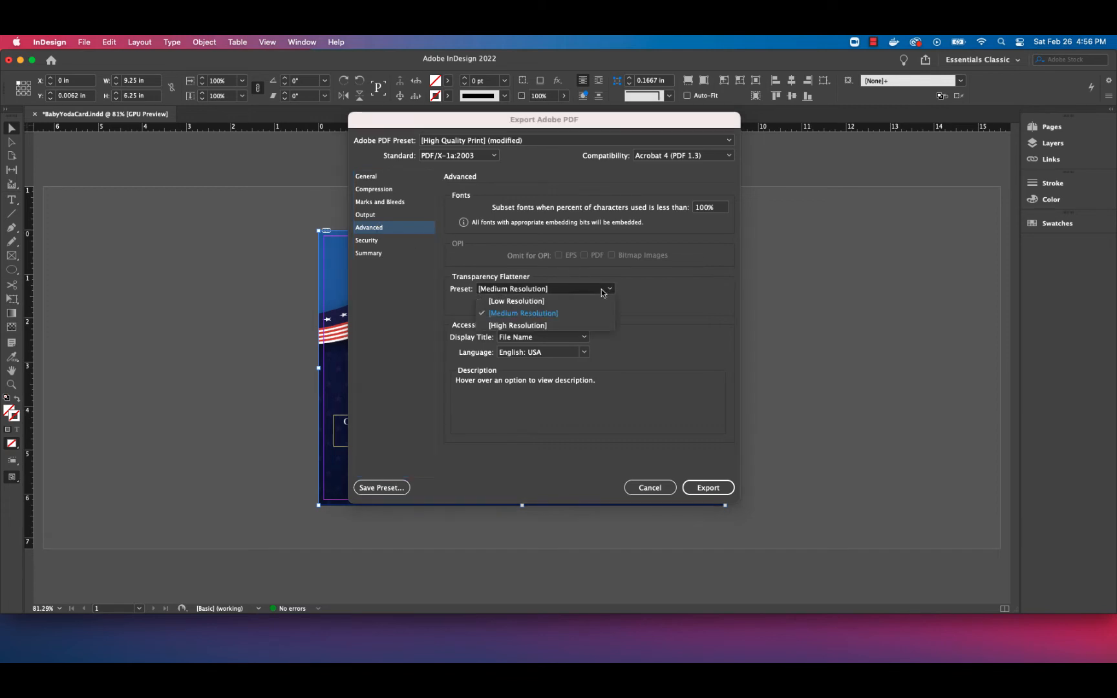
{"action": "left_click", "coordinate": [608, 325]}
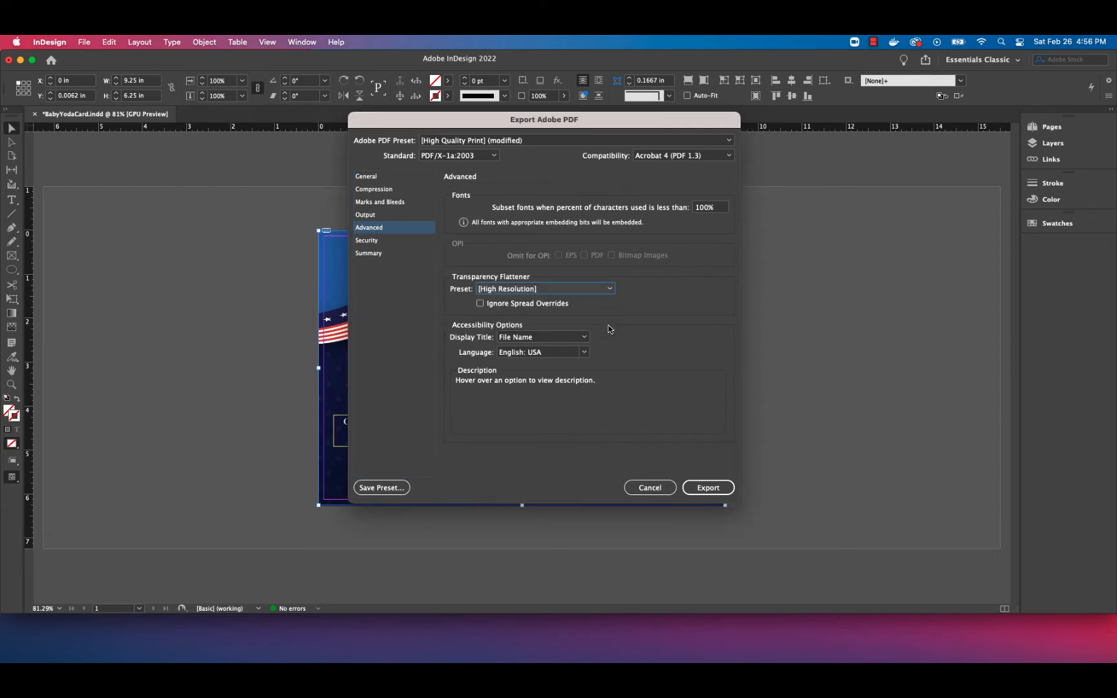
{"action": "left_click", "coordinate": [535, 307]}
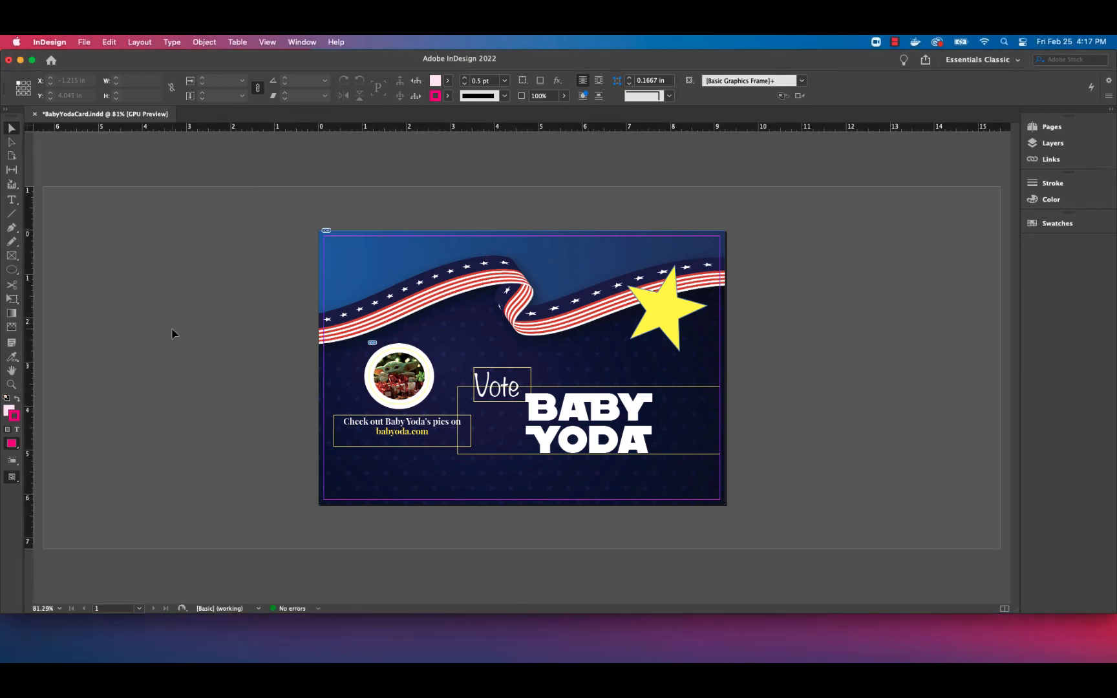
Inspect the circular photo, the background frame and its placed image, and the yellow star on the postcard.
{"action": "left_click", "coordinate": [405, 390]}
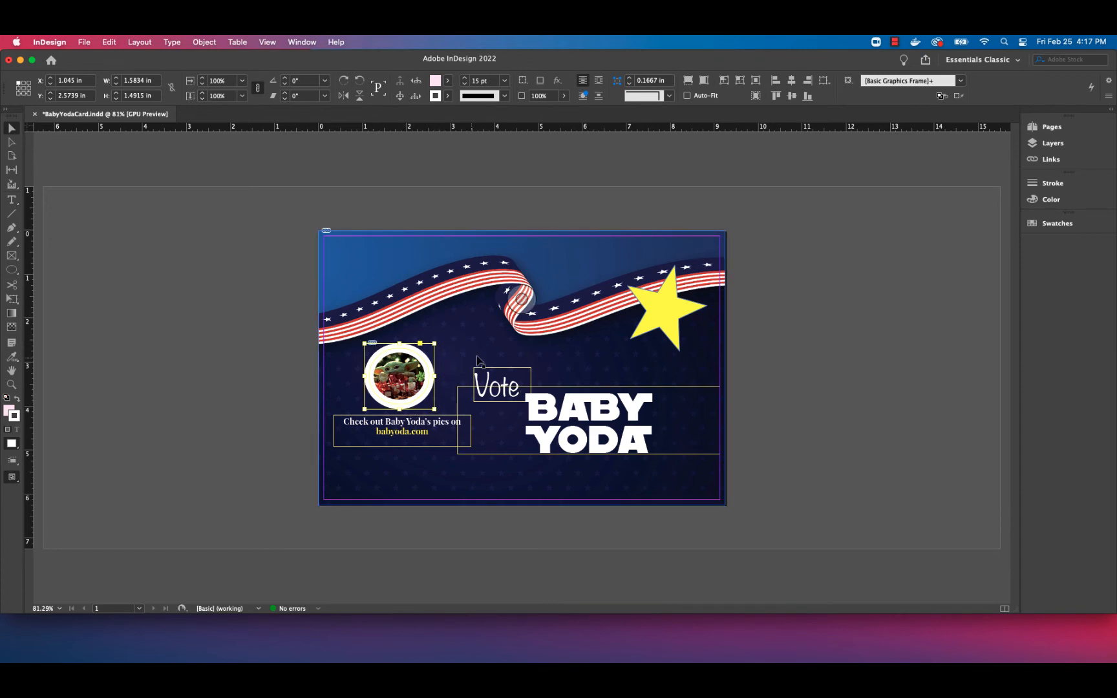
{"action": "left_click", "coordinate": [518, 363]}
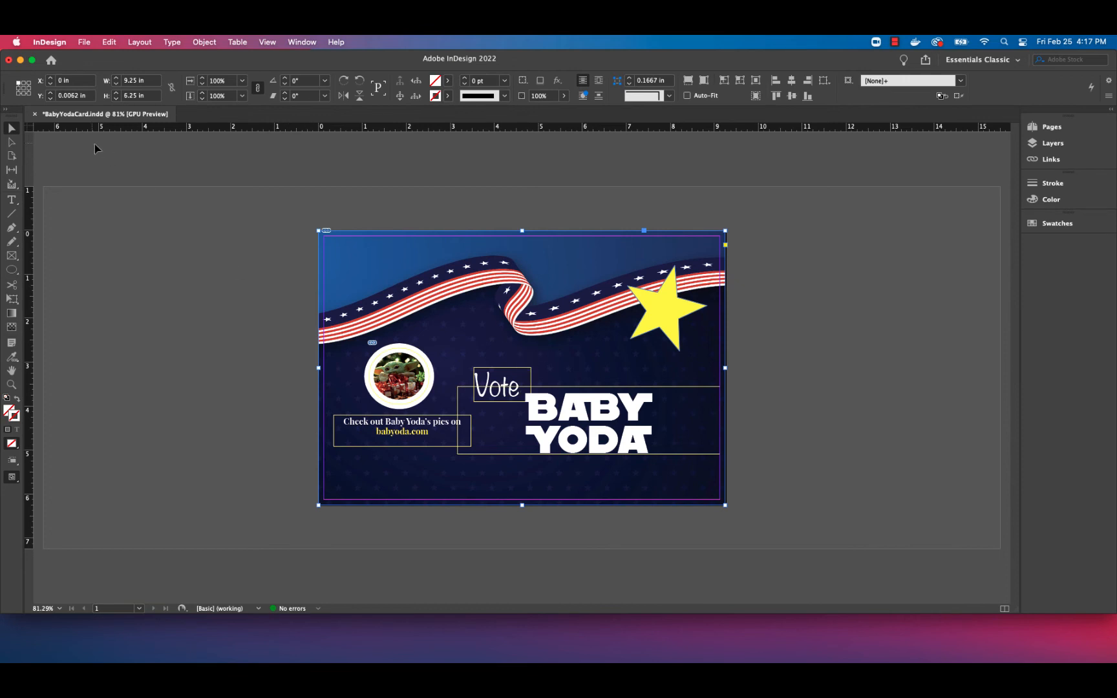
{"action": "left_click", "coordinate": [12, 142]}
{"action": "left_click", "coordinate": [574, 331]}
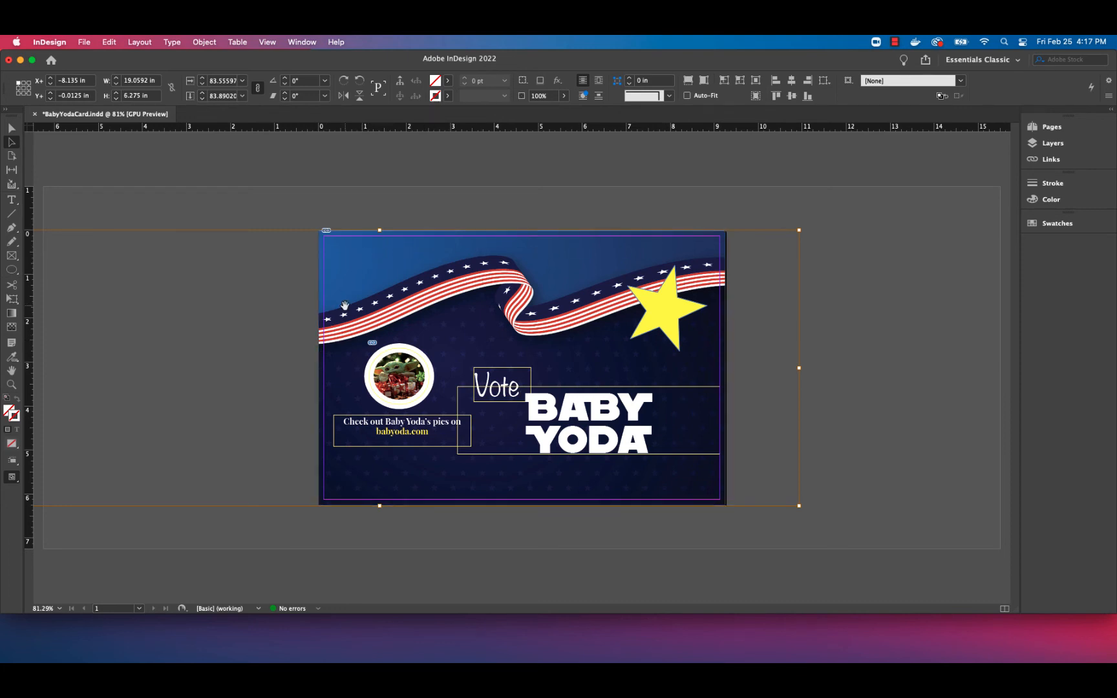
{"action": "left_click", "coordinate": [668, 323]}
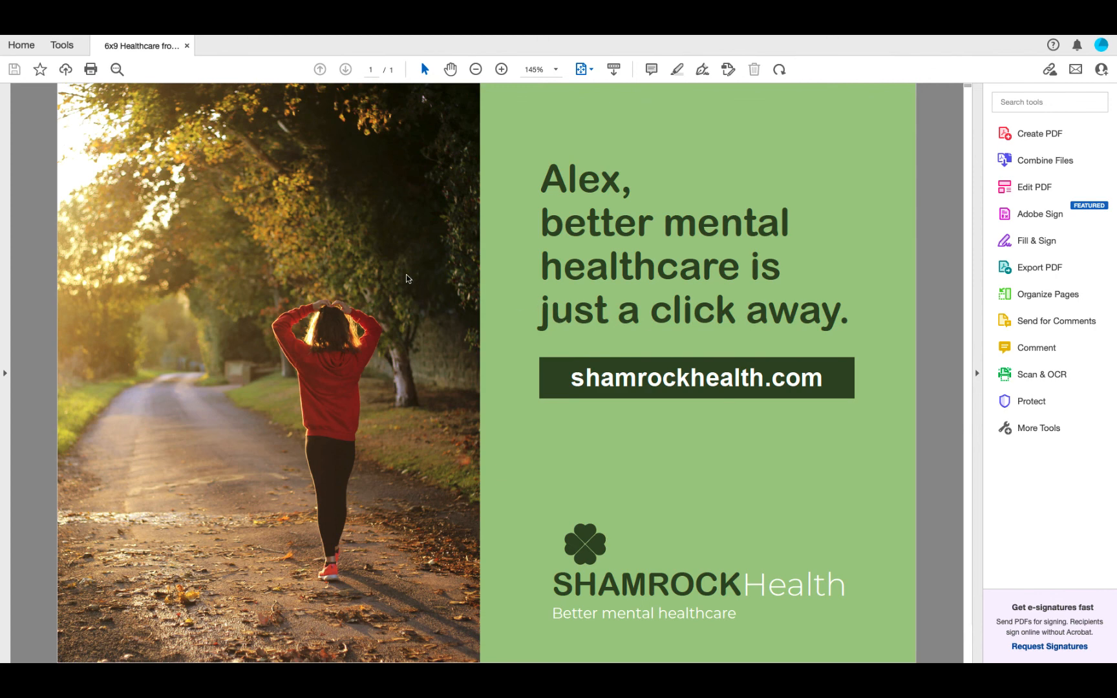
In Acrobat, run the Preflight fix "Convert to PDF/X-1a (Coated GRACoL 2006)" on the healthcare postcard, saving it as "6x9 Healthcare front-fixed".
{"action": "mouse_move", "coordinate": [241, 37]}
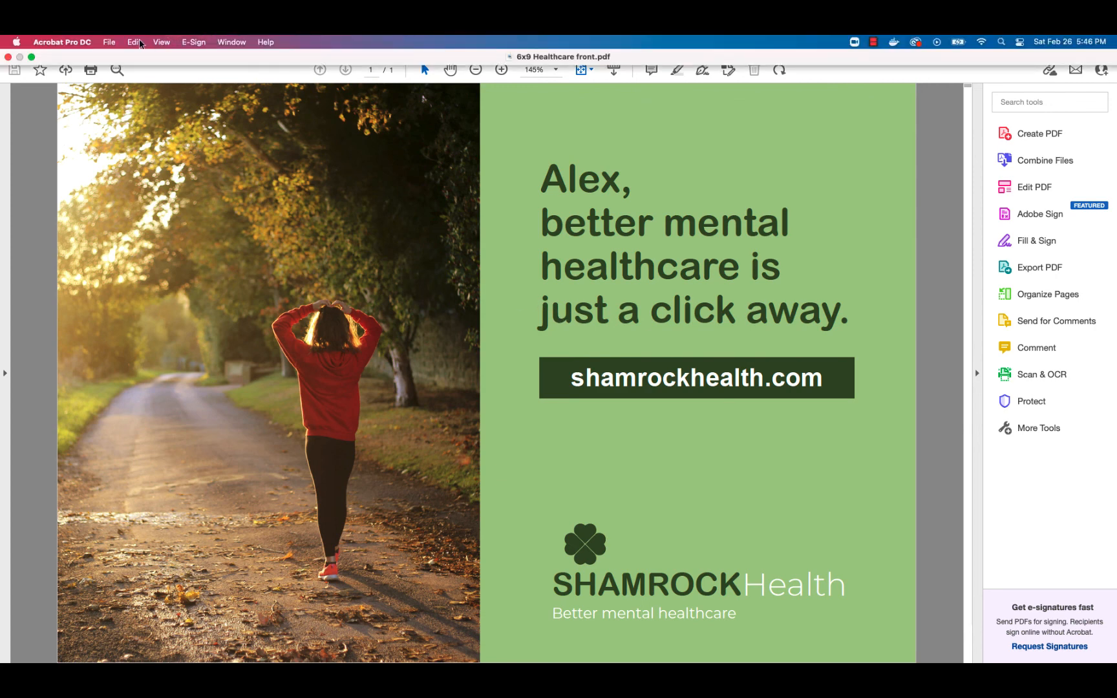
{"action": "left_click", "coordinate": [139, 42]}
{"action": "left_click", "coordinate": [175, 353]}
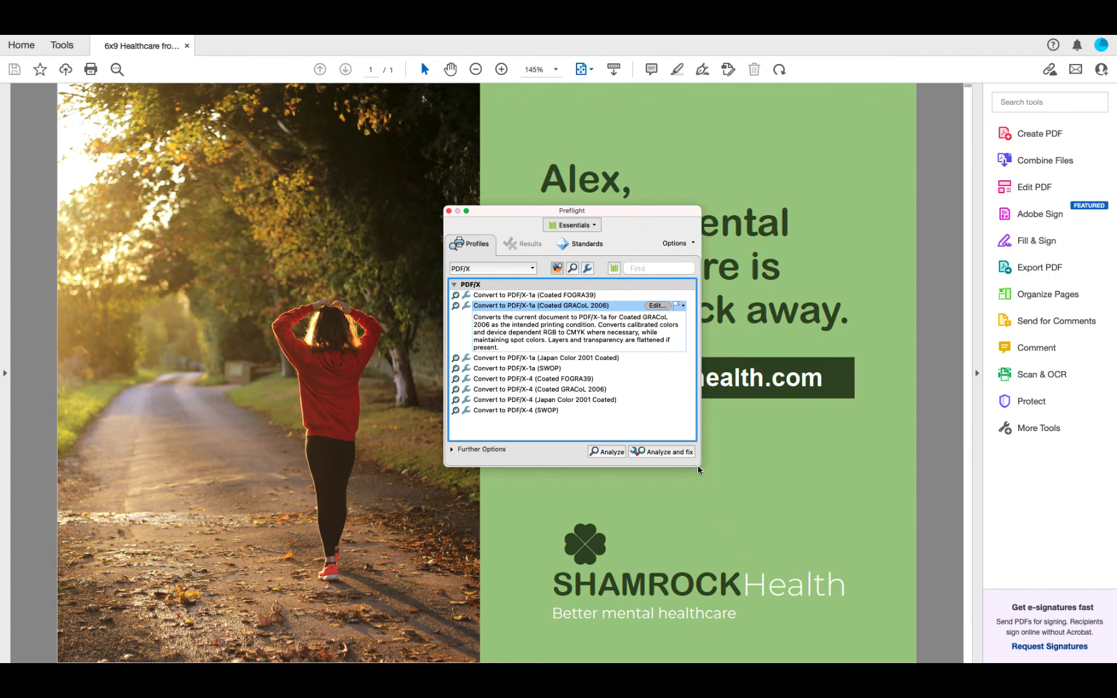
{"action": "left_click", "coordinate": [678, 453]}
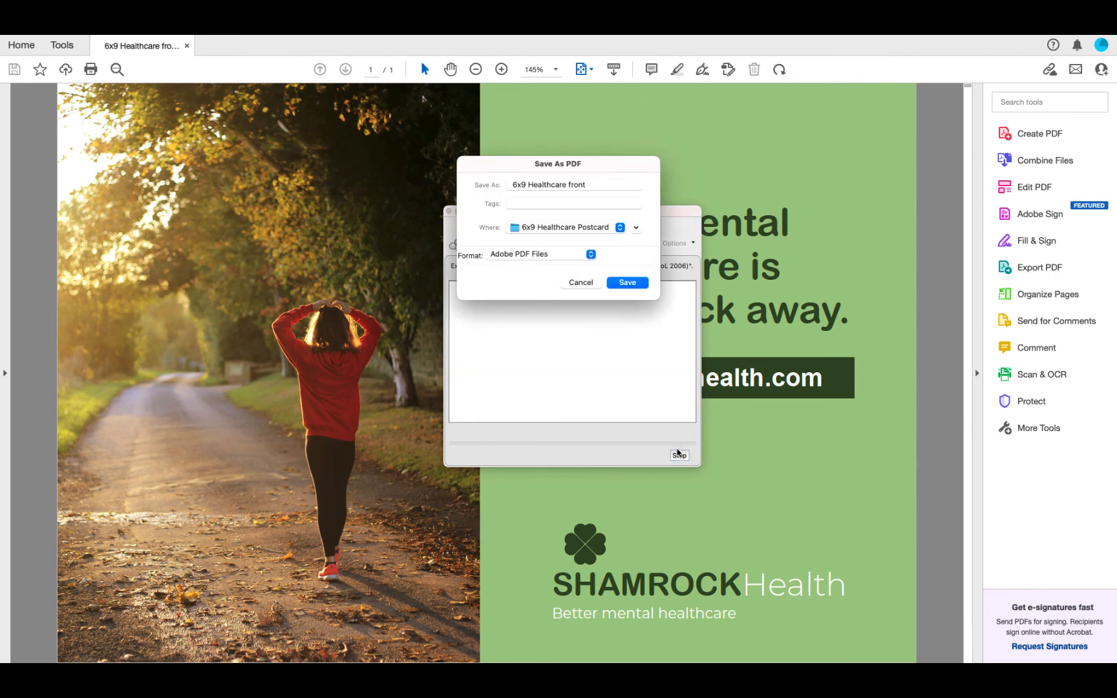
{"action": "left_click", "coordinate": [623, 185]}
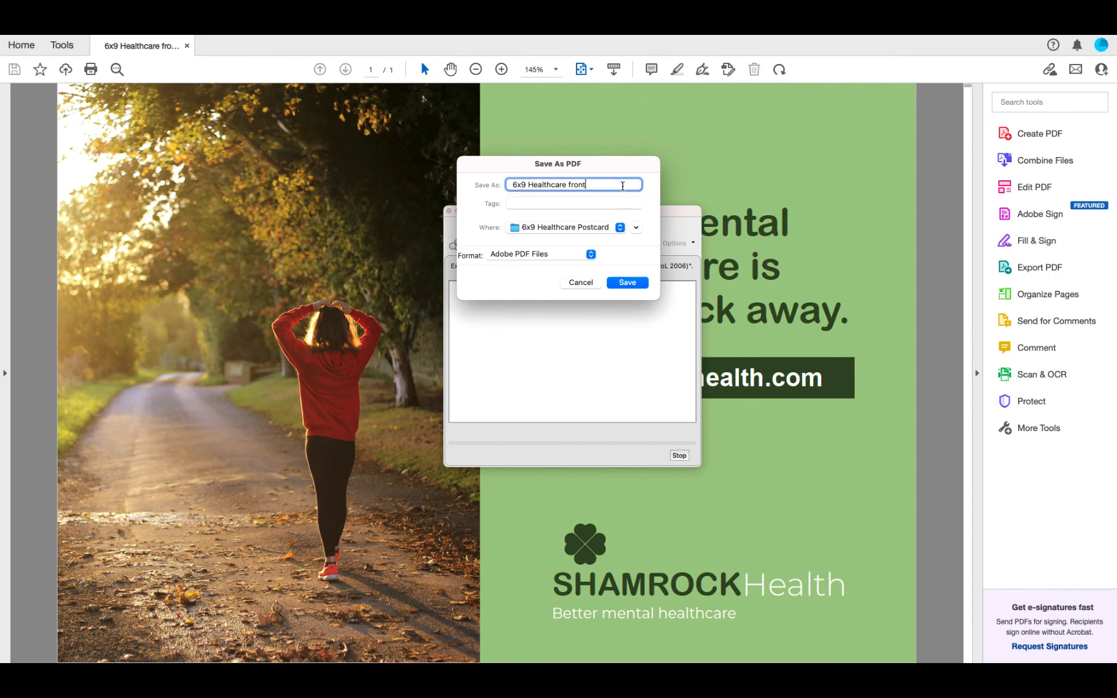
{"action": "type", "text": "-fixed"}
{"action": "left_click", "coordinate": [627, 283]}
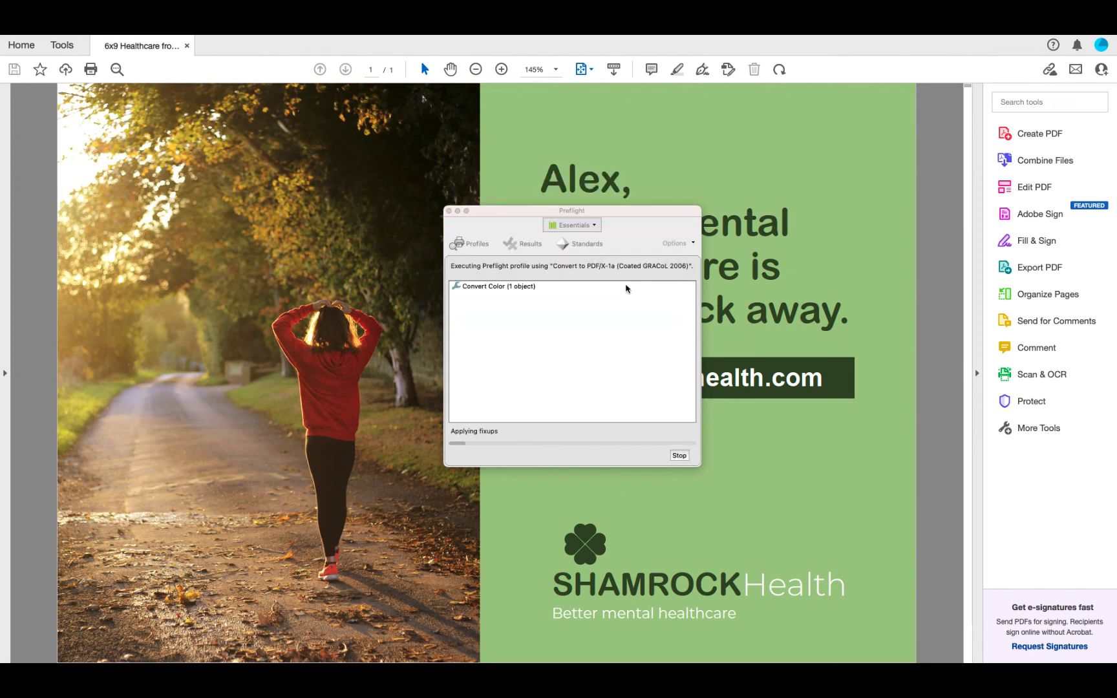